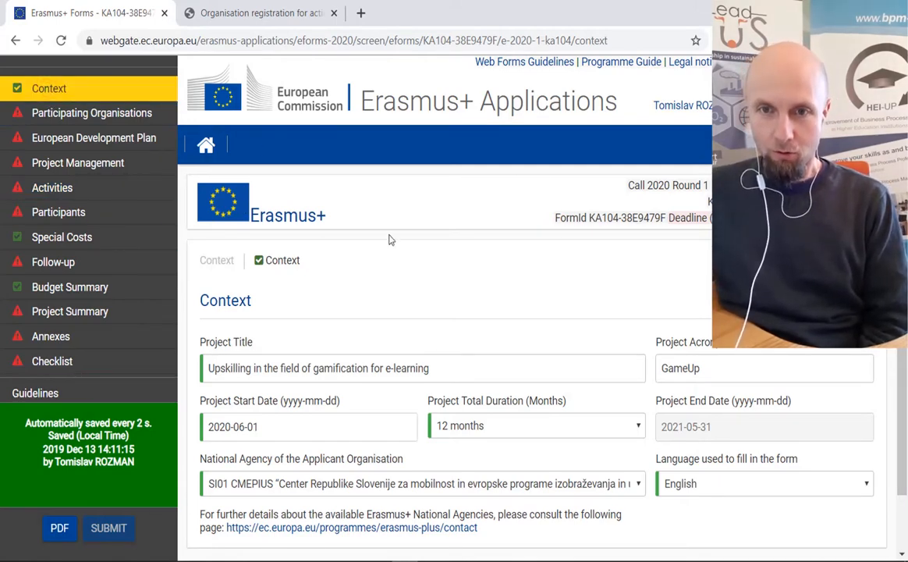
# - Scroll the KA104 Context section down to the GameUp project fields
pyautogui.scroll(-1, 400, 248)
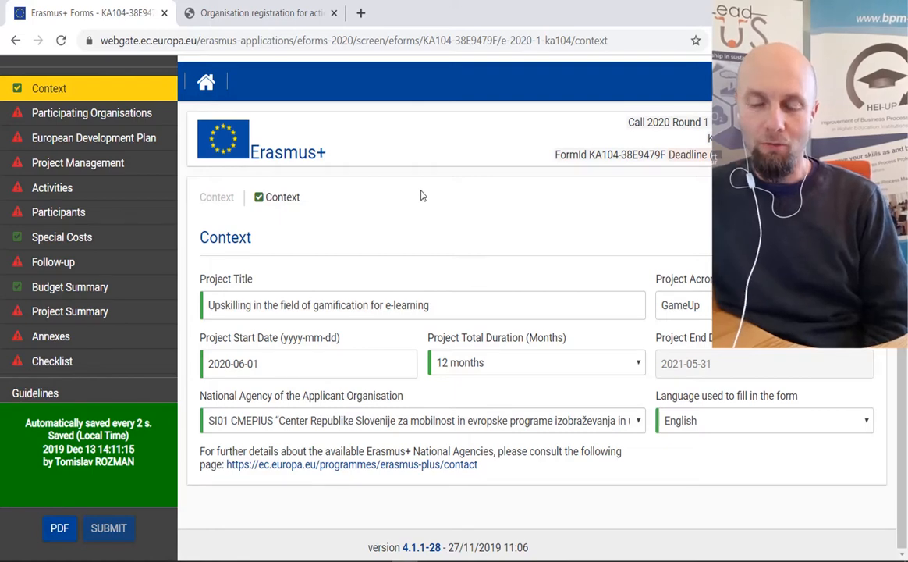
pyautogui.click(257, 309)
pyautogui.moveTo(435, 306); pyautogui.dragTo(203, 307)
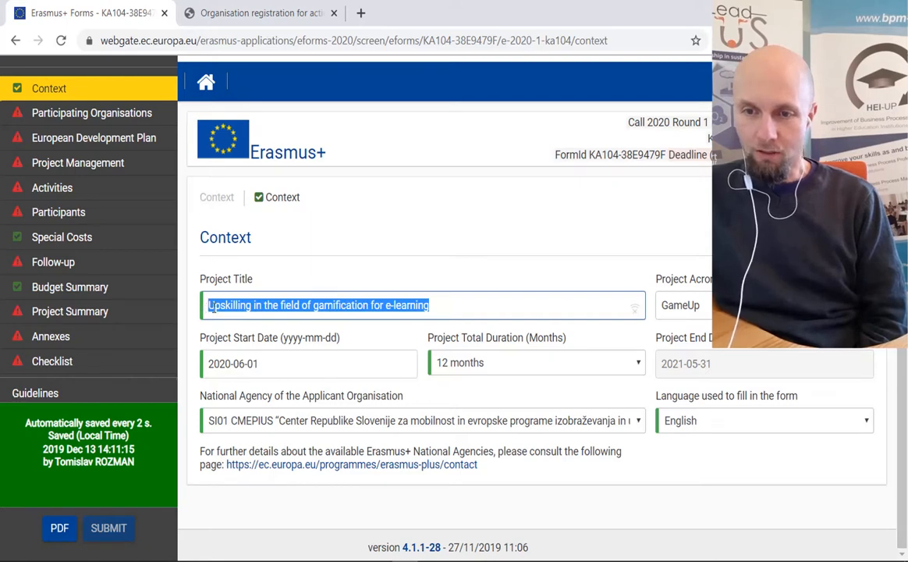
pyautogui.moveTo(208, 306); pyautogui.dragTo(228, 320)
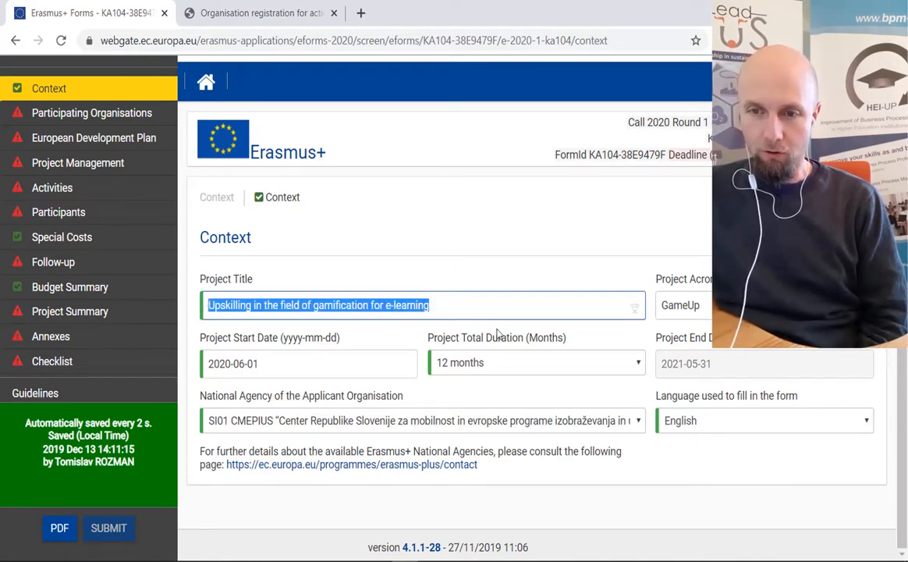
pyautogui.press('Tab')
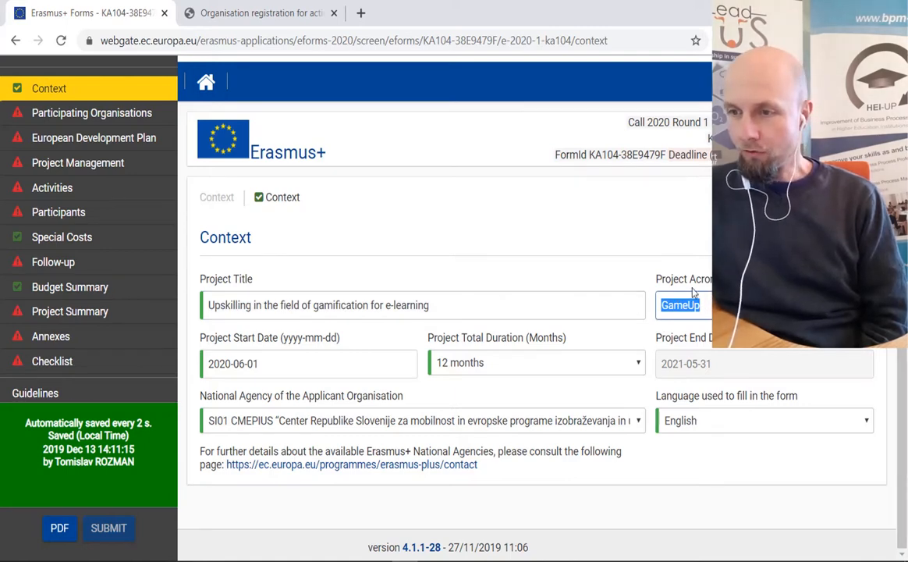
pyautogui.click(246, 362)
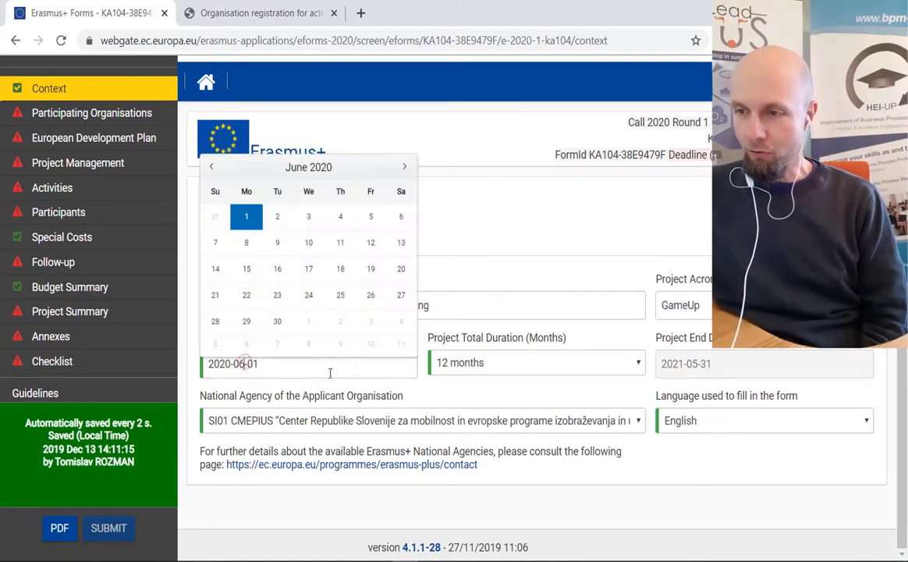
pyautogui.click(587, 364)
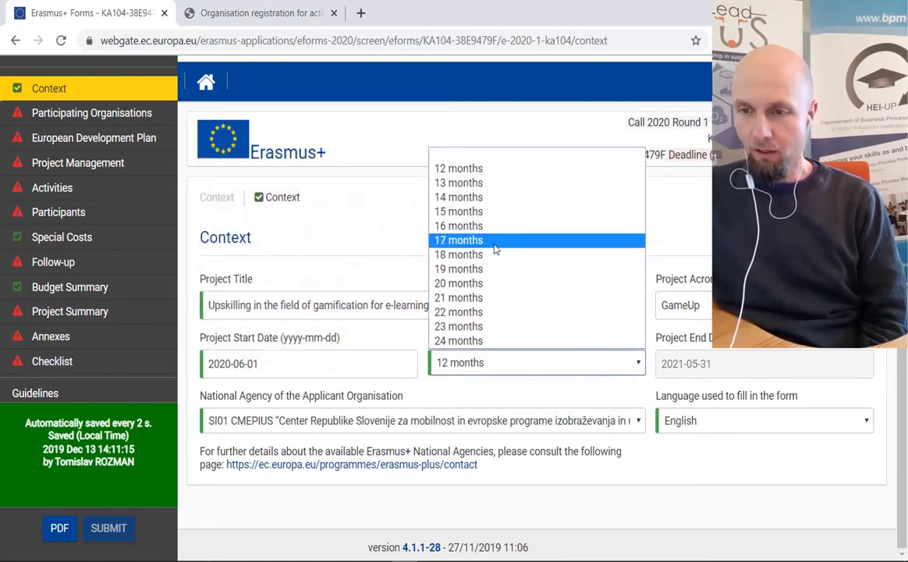
pyautogui.click(462, 368)
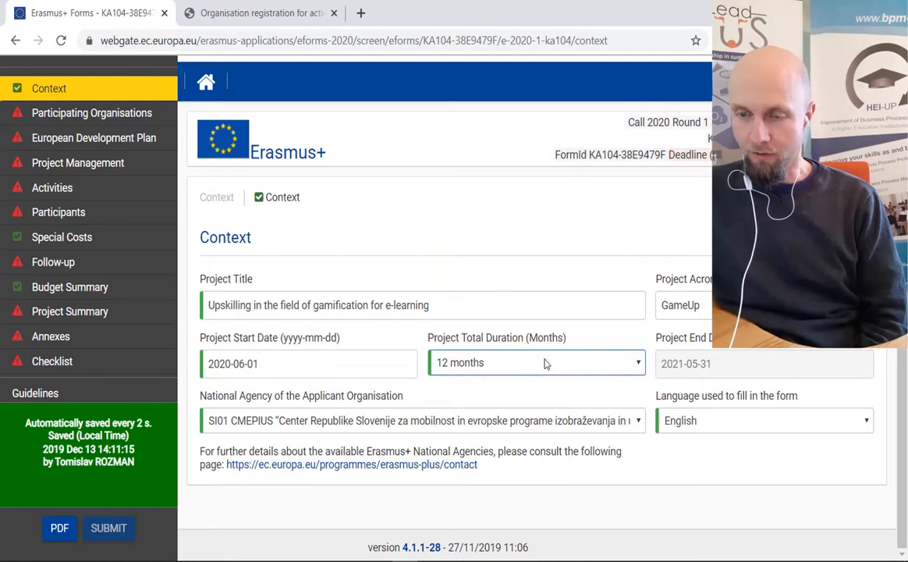
pyautogui.click(277, 425)
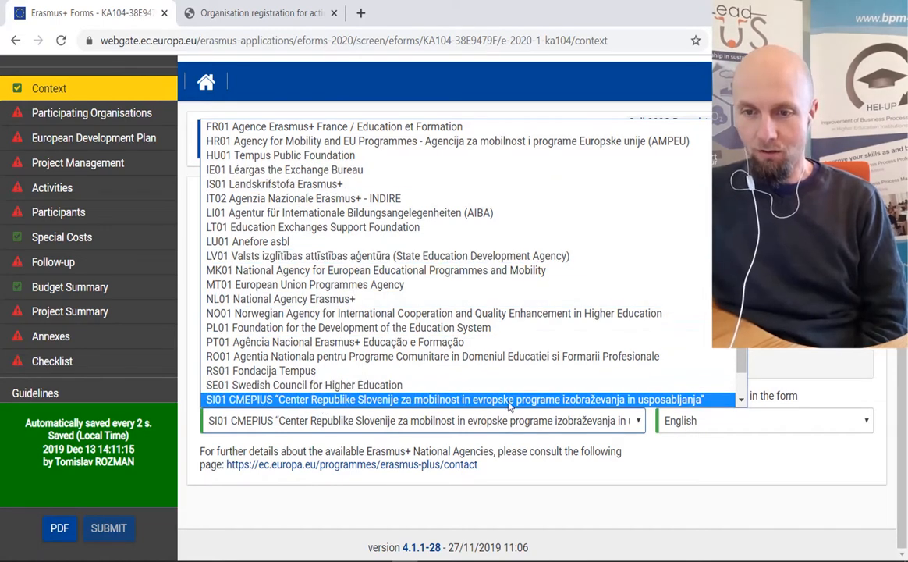
# - Keep National Agency SI01 CMEPIUS and English, then move to Participating Organisations
pyautogui.click(435, 400)
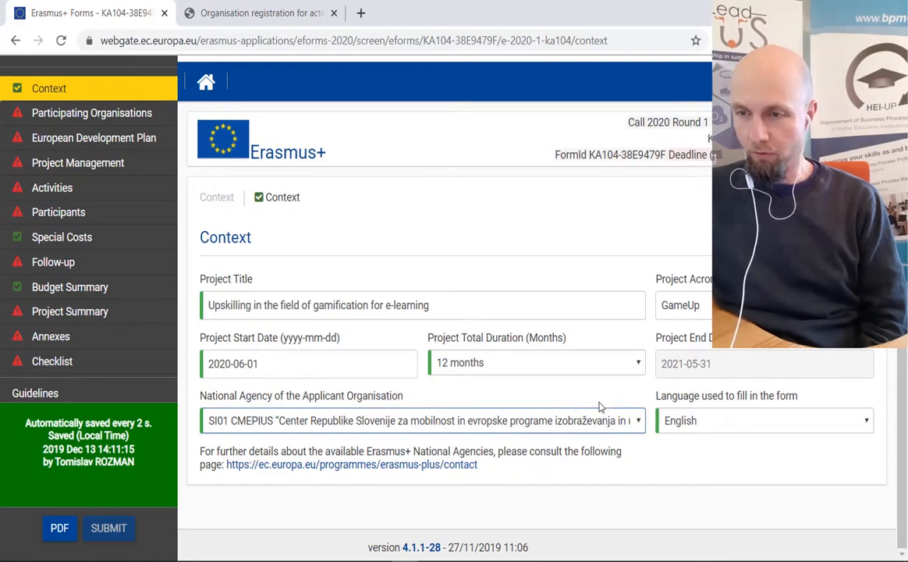
pyautogui.click(695, 423)
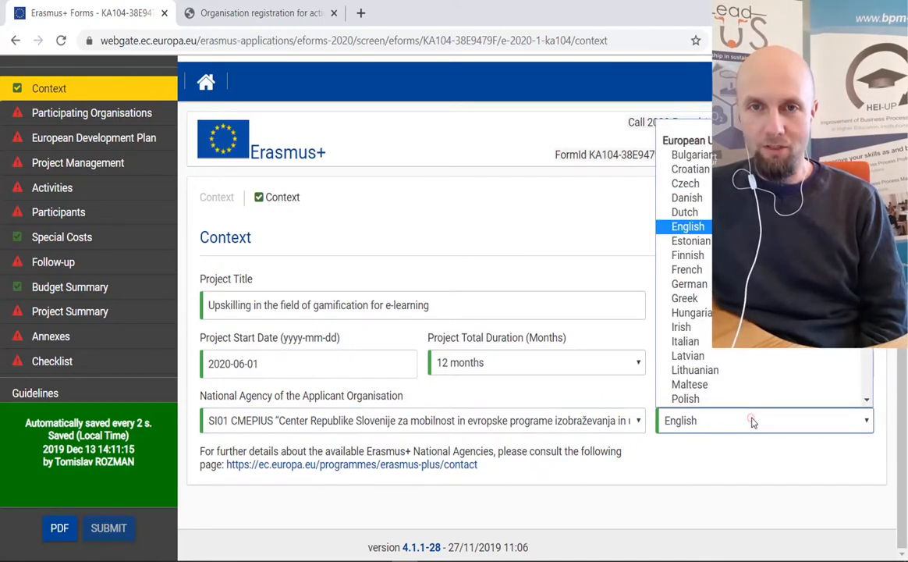
pyautogui.click(689, 228)
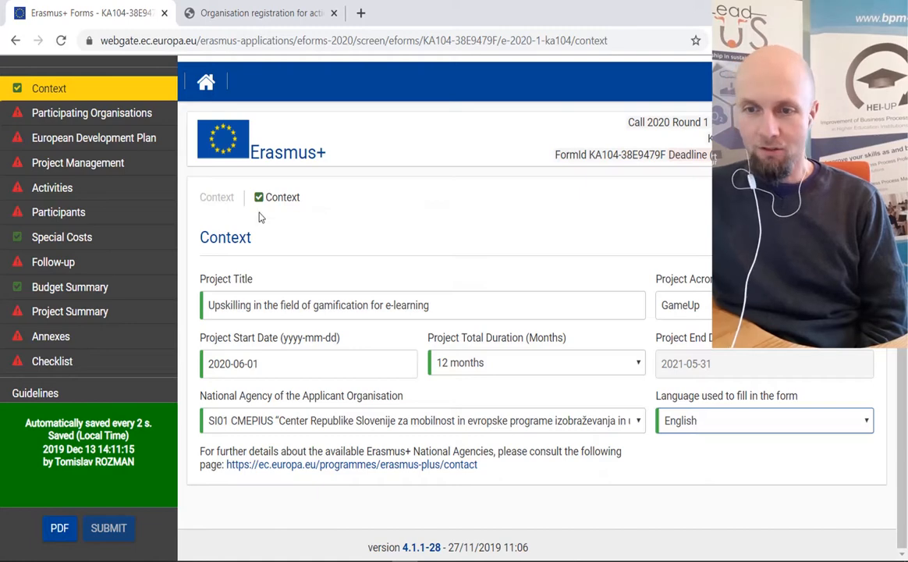
pyautogui.click(53, 116)
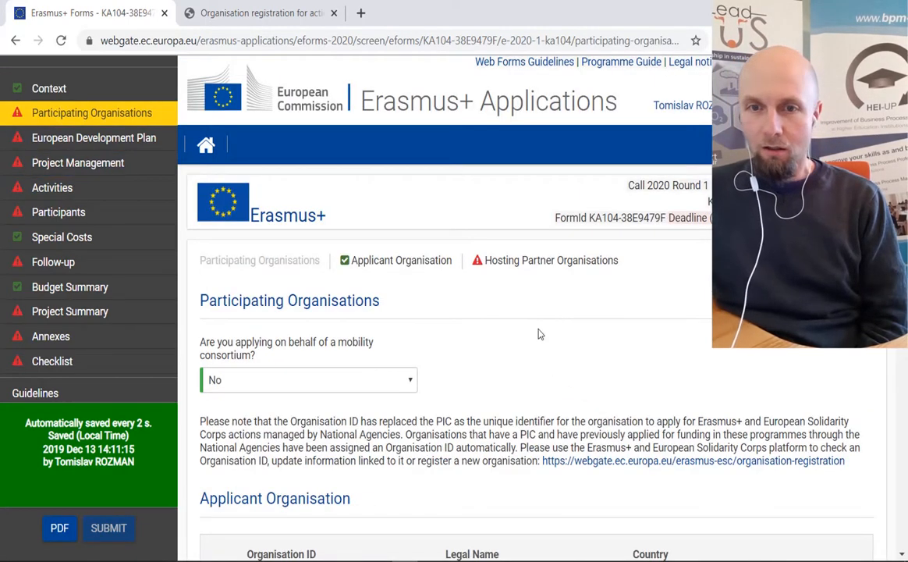
pyautogui.scroll(-1, 552, 331)
pyautogui.scroll(-3, 554, 323)
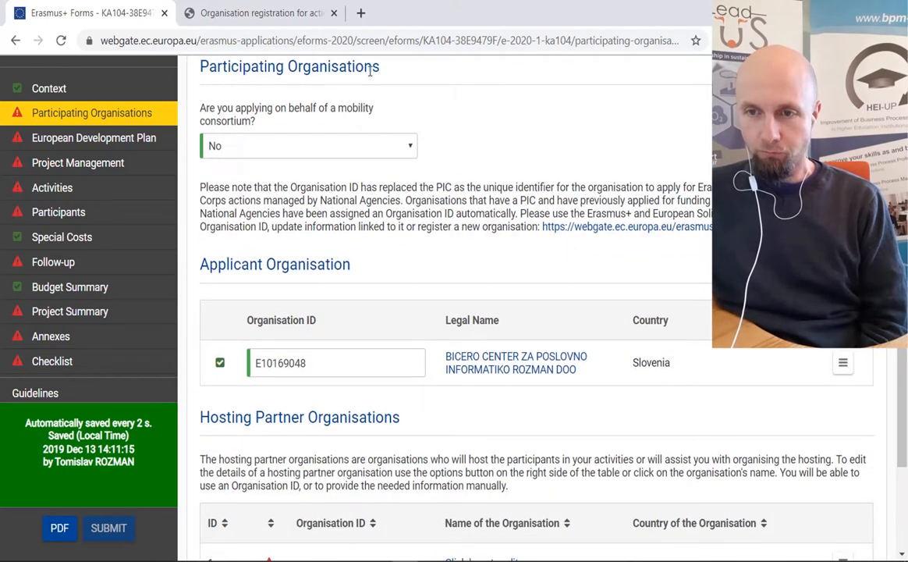
pyautogui.moveTo(379, 69); pyautogui.dragTo(194, 75)
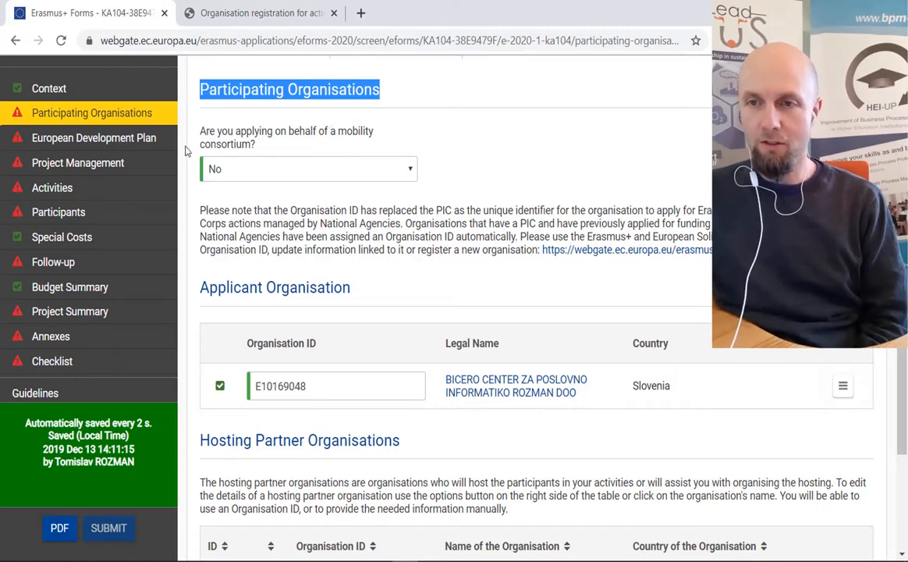
pyautogui.scroll(-2, 268, 117)
pyautogui.scroll(2, 268, 117)
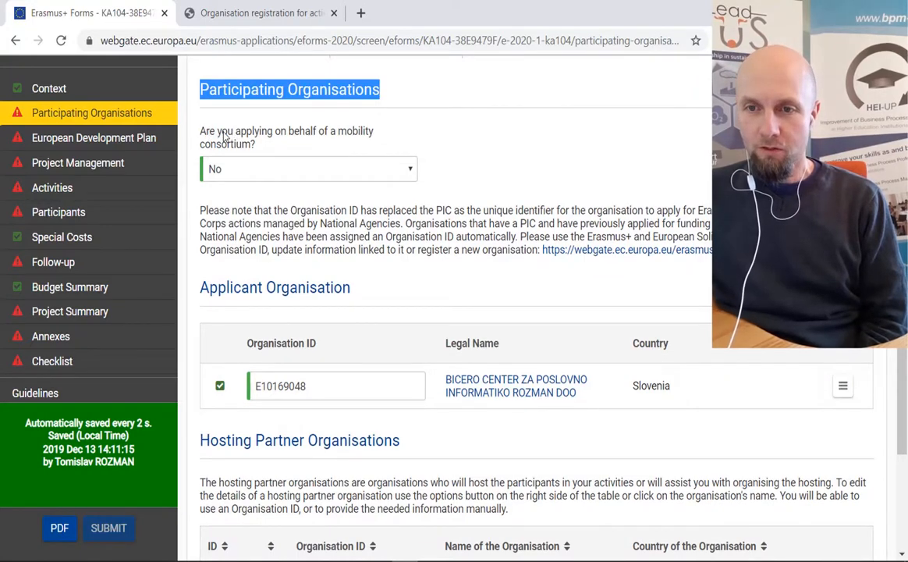
pyautogui.click(412, 170)
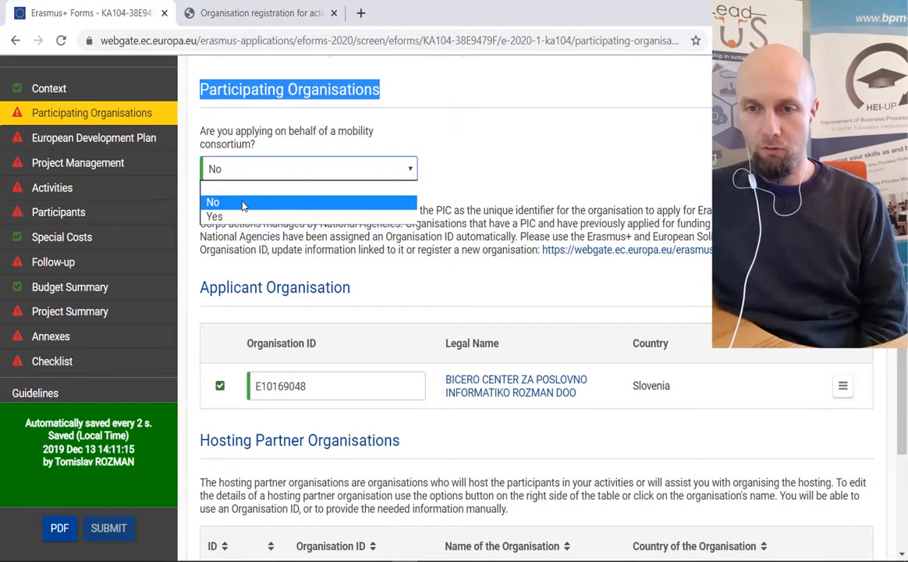
pyautogui.click(443, 161)
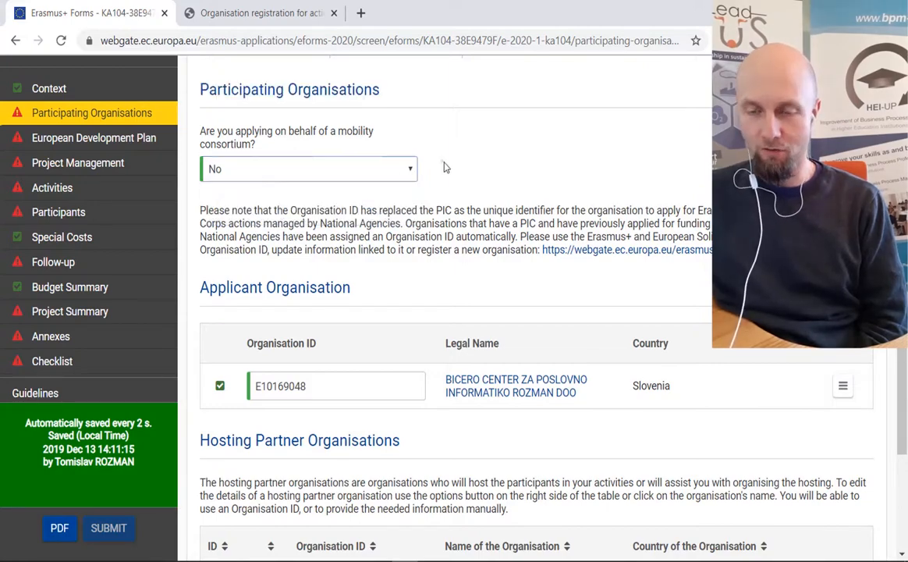
pyautogui.scroll(-3, 468, 165)
pyautogui.scroll(3, 236, 183)
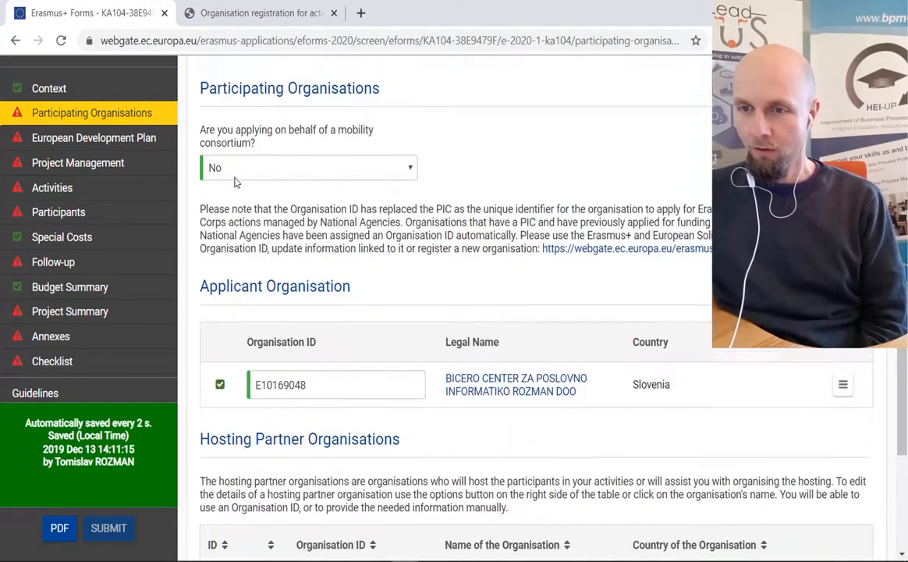
pyautogui.scroll(-3, 243, 176)
pyautogui.moveTo(186, 109); pyautogui.dragTo(352, 116)
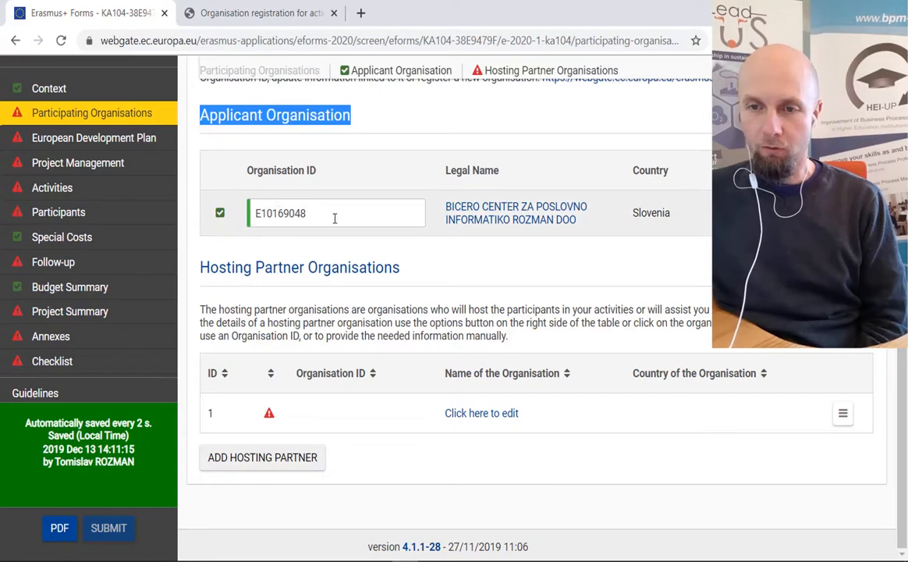
# - Select Organisation ID E10169048 in the Applicant Organisation row
pyautogui.moveTo(334, 218); pyautogui.dragTo(232, 196)
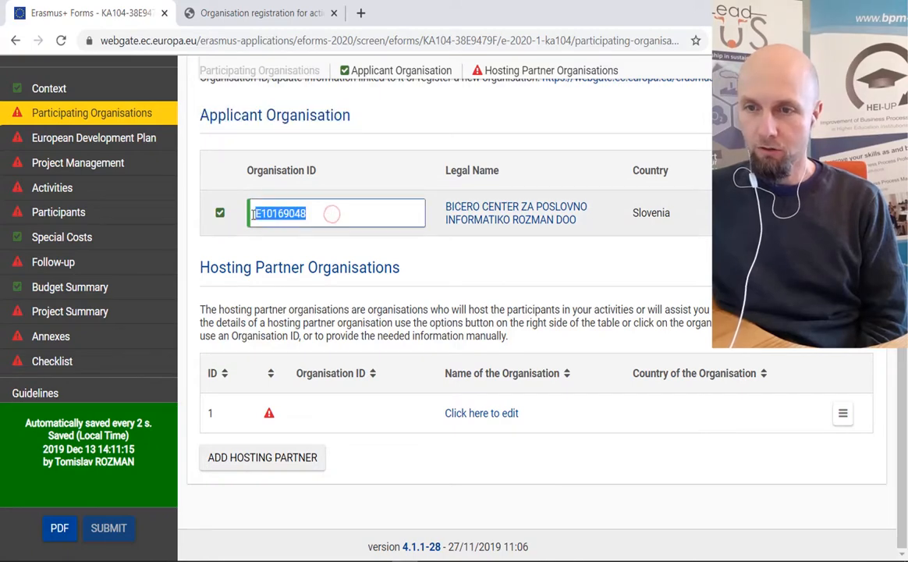
pyautogui.click(248, 170)
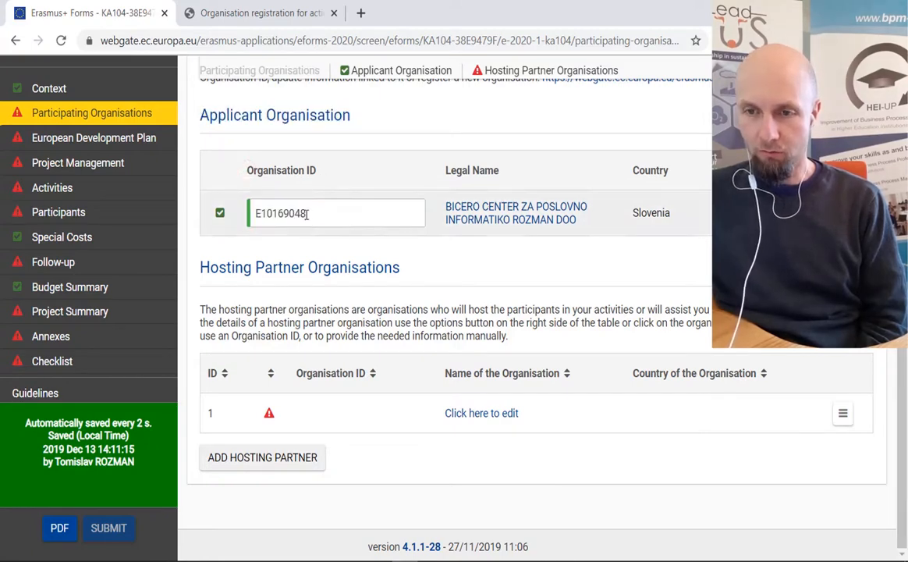
pyautogui.moveTo(306, 214); pyautogui.dragTo(260, 211)
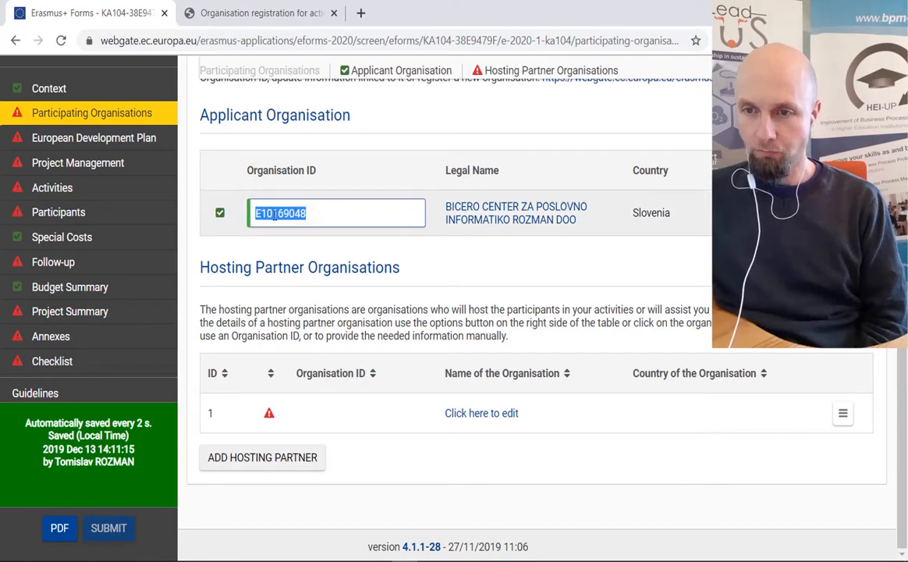
pyautogui.scroll(2, 382, 179)
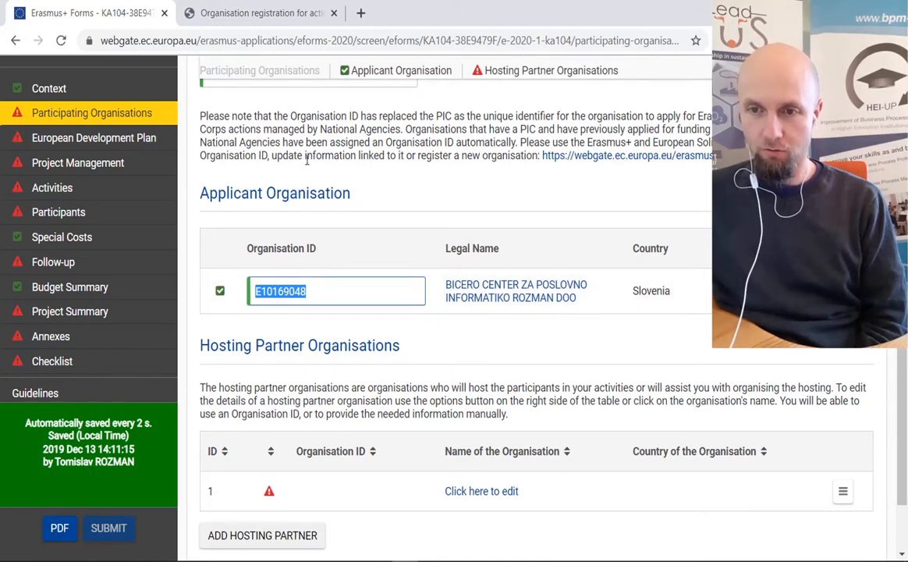
pyautogui.click(304, 295)
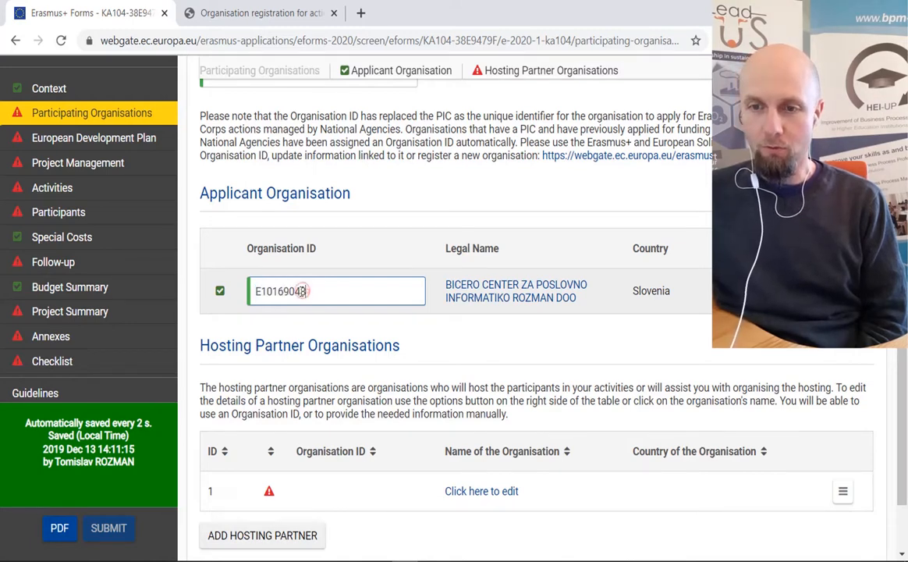
pyautogui.doubleClick(285, 292)
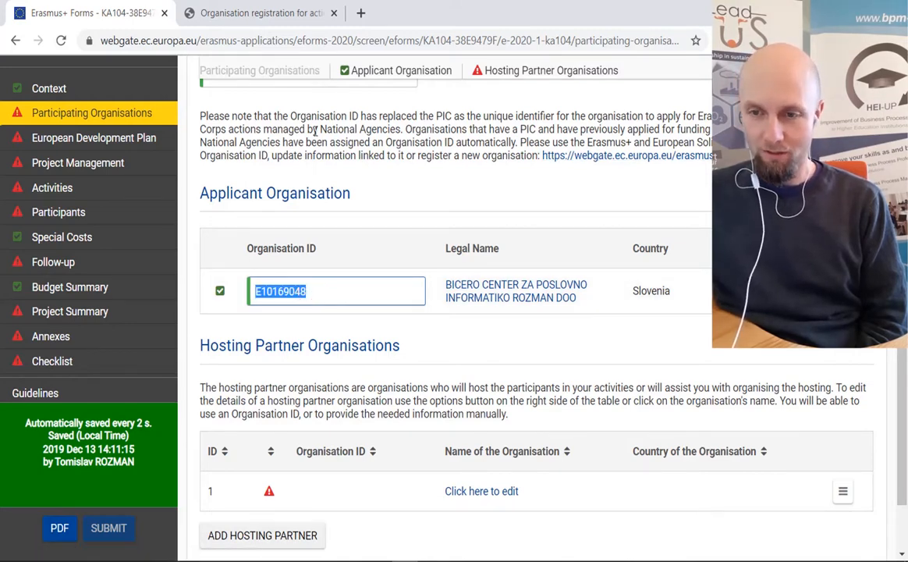
pyautogui.scroll(2, 343, 129)
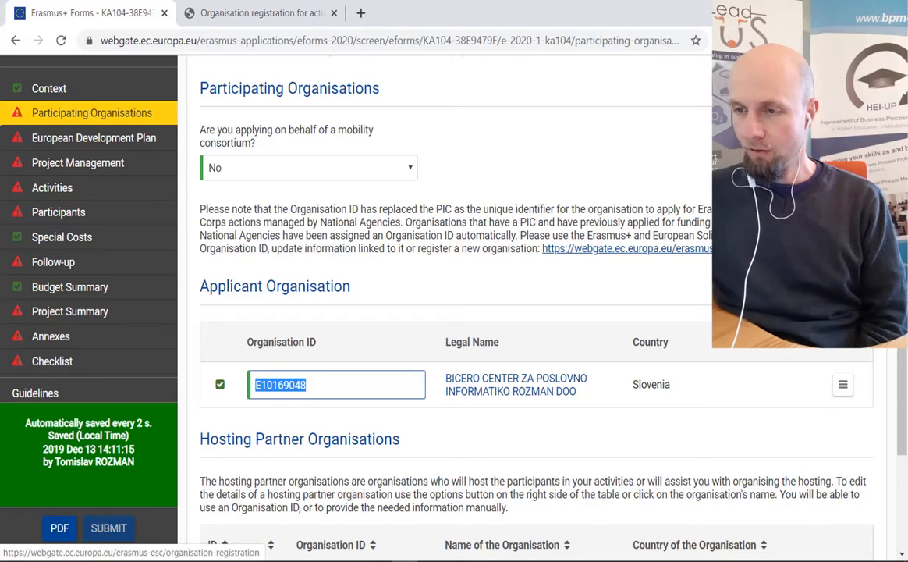
# - Open the Organisation Registration site in a new tab and expand its advanced search
pyautogui.click(742, 248)
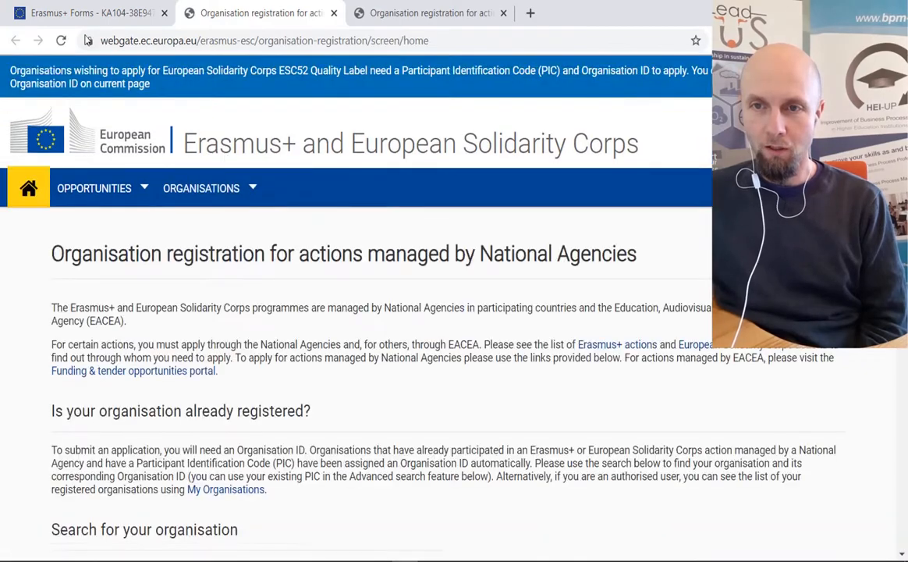
pyautogui.scroll(-5, 368, 228)
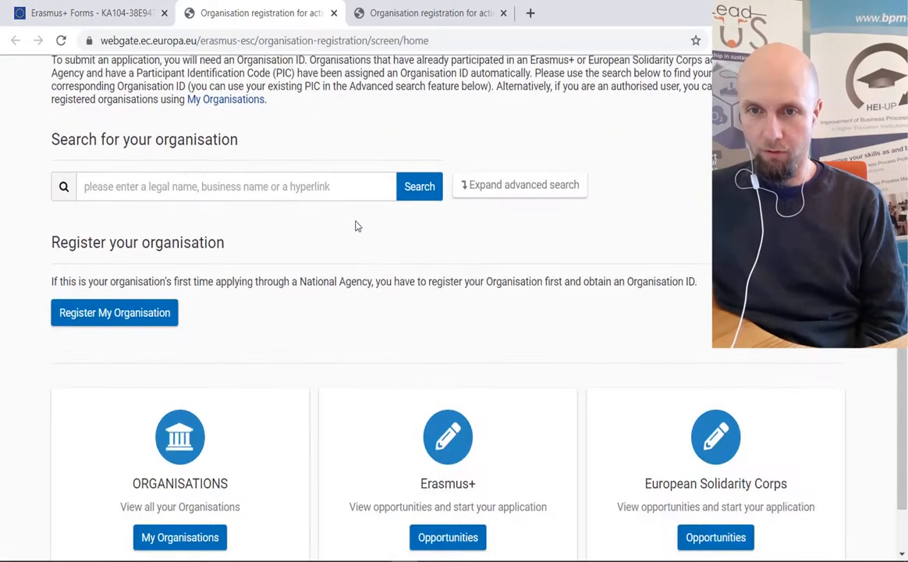
pyautogui.click(174, 195)
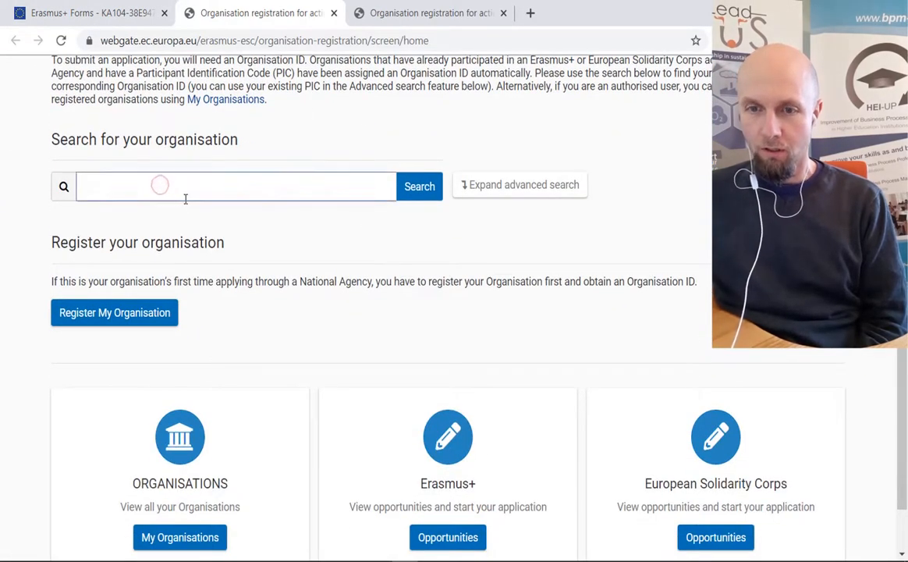
pyautogui.click(492, 190)
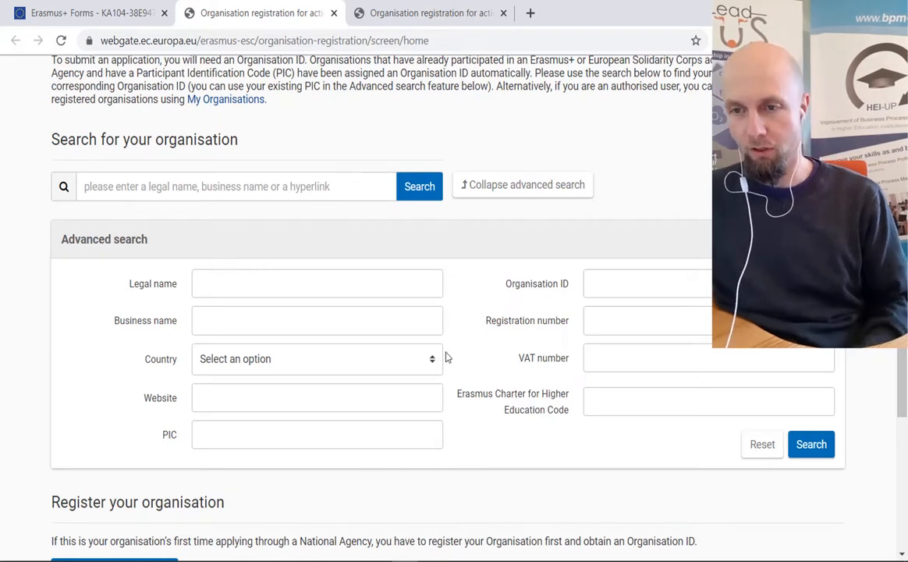
# - Search the registered organisations with Country set to Australia
pyautogui.scroll(-1, 447, 357)
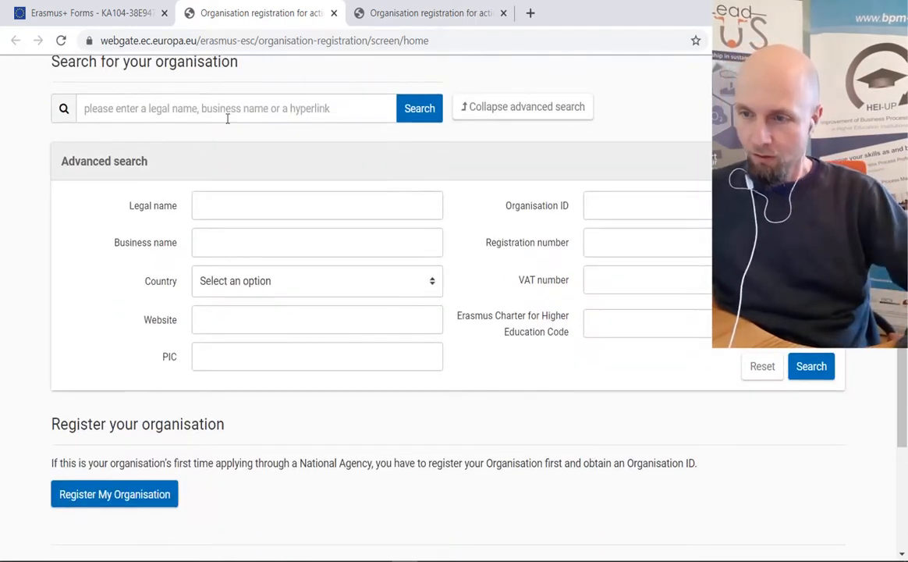
pyautogui.click(433, 285)
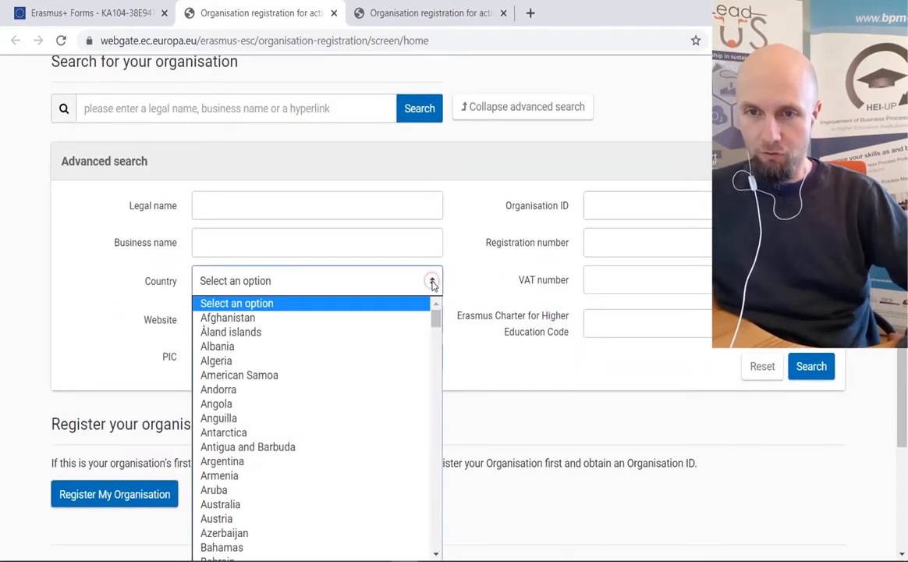
pyautogui.scroll(-7, 328, 373)
pyautogui.scroll(-8, 324, 387)
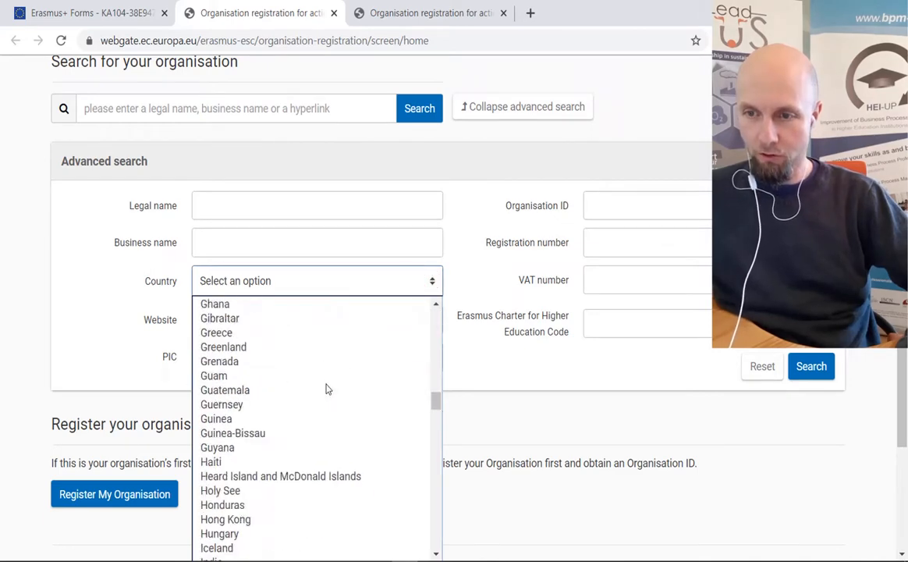
pyautogui.scroll(6, 314, 416)
pyautogui.scroll(8, 314, 414)
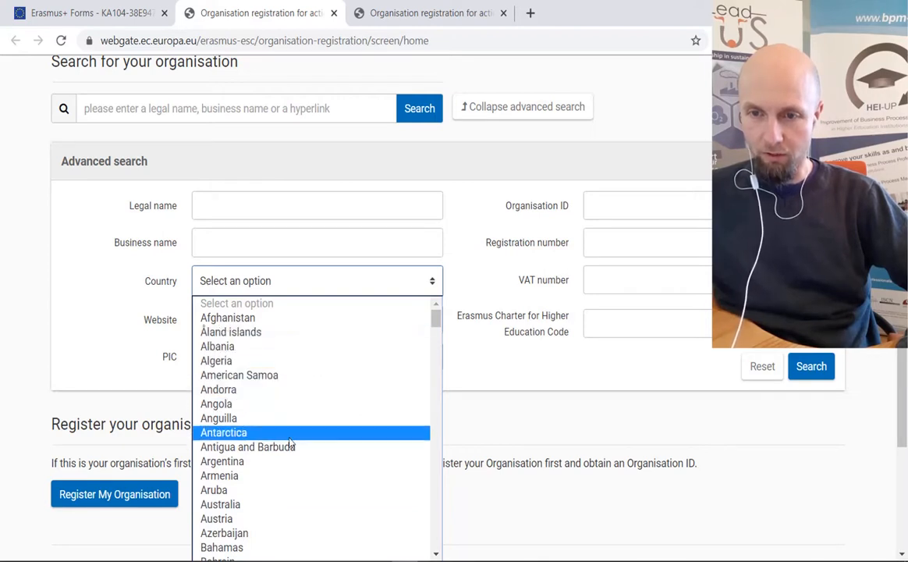
pyautogui.click(267, 505)
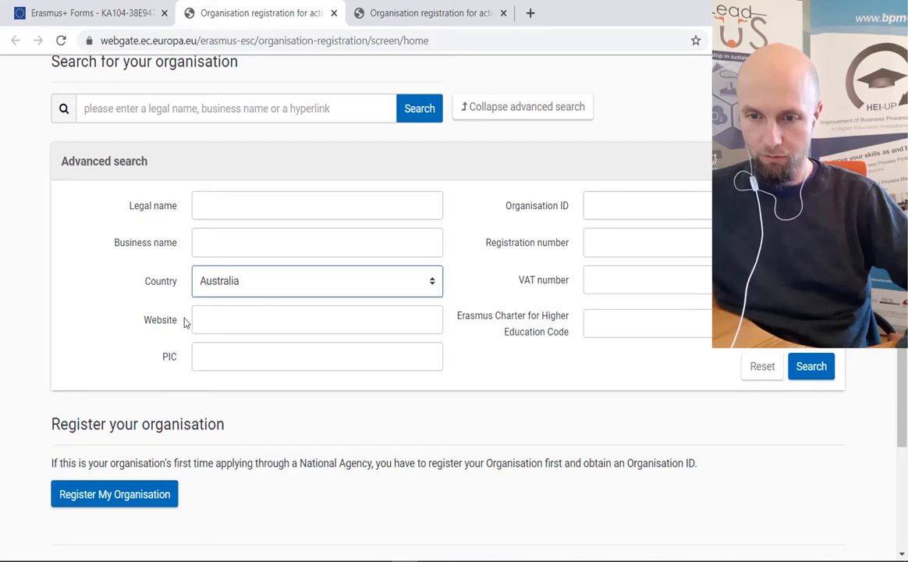
pyautogui.click(207, 363)
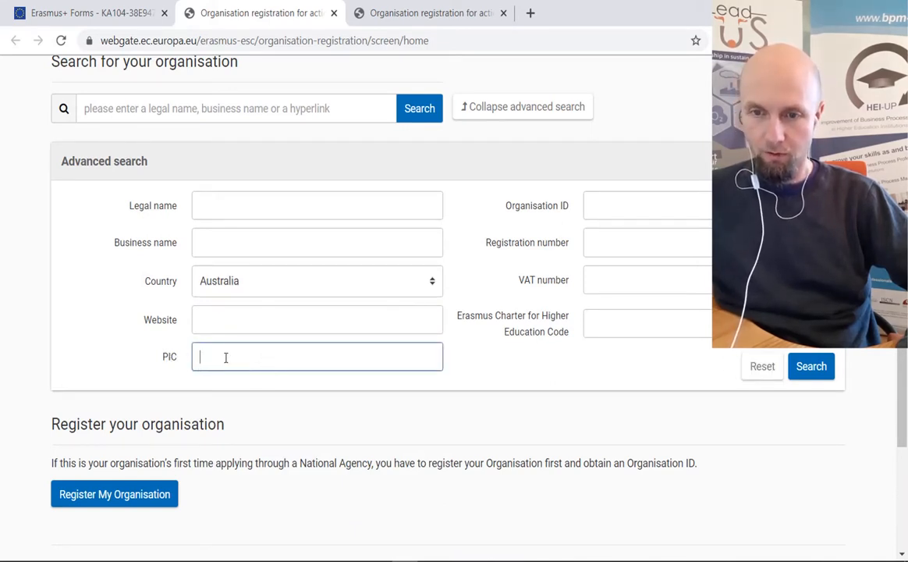
pyautogui.click(829, 378)
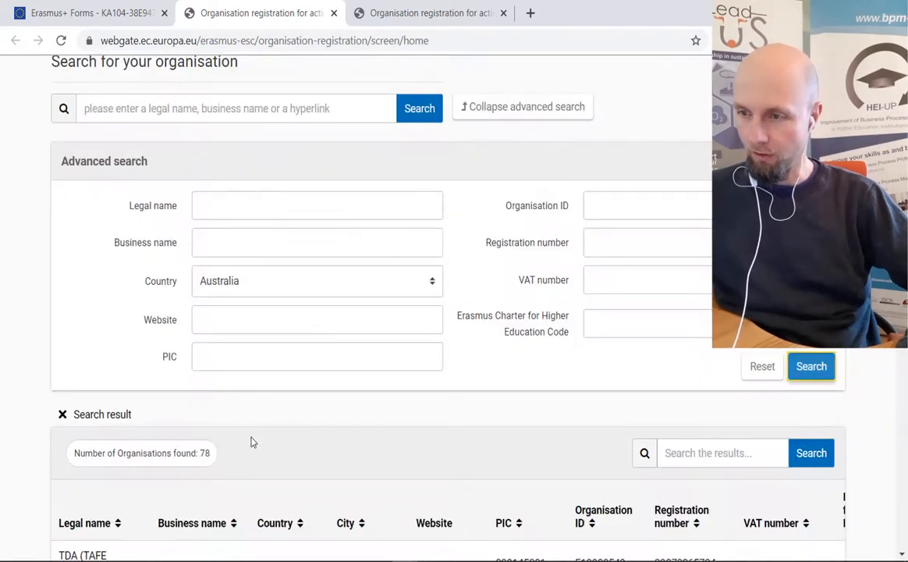
# - Copy TDA's Organisation ID E10008549 from the first result row
pyautogui.scroll(-5, 251, 442)
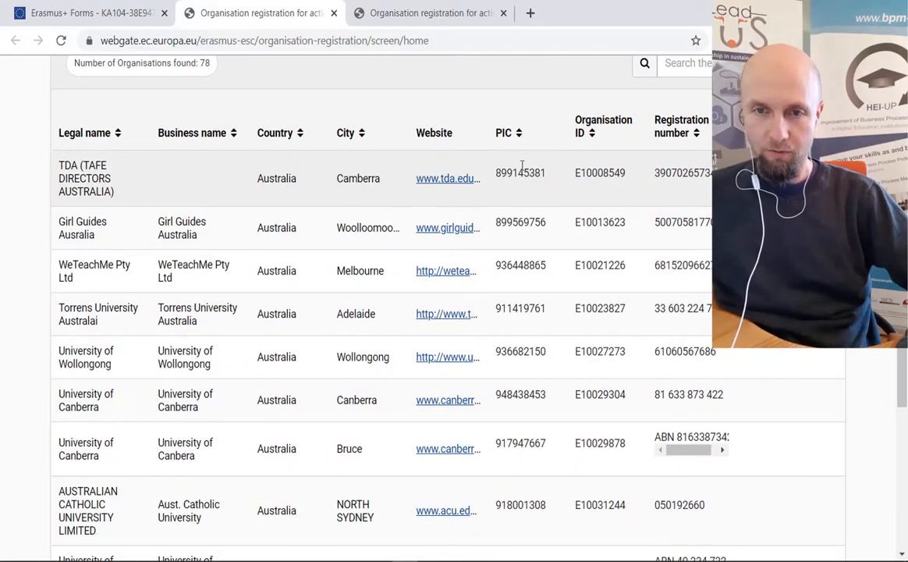
pyautogui.scroll(2, 109, 134)
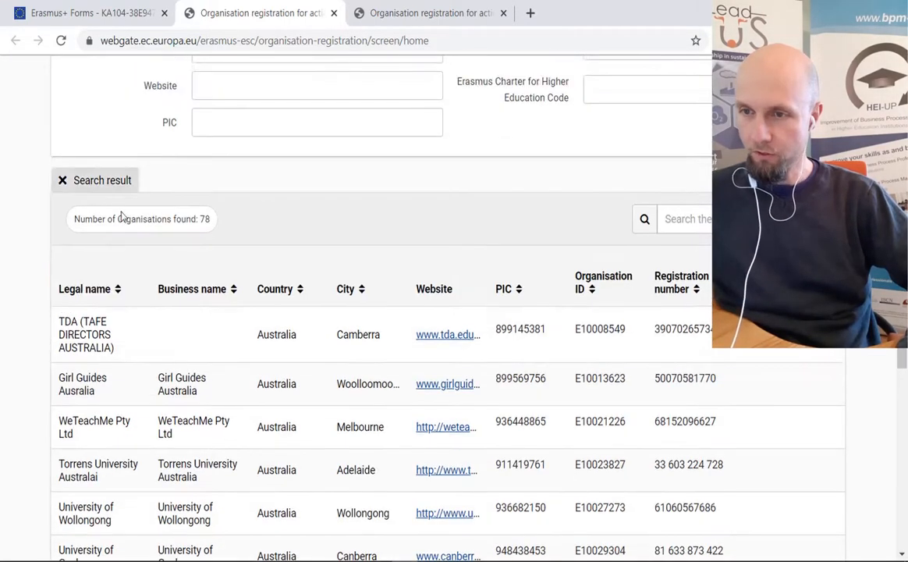
pyautogui.scroll(-3, 121, 217)
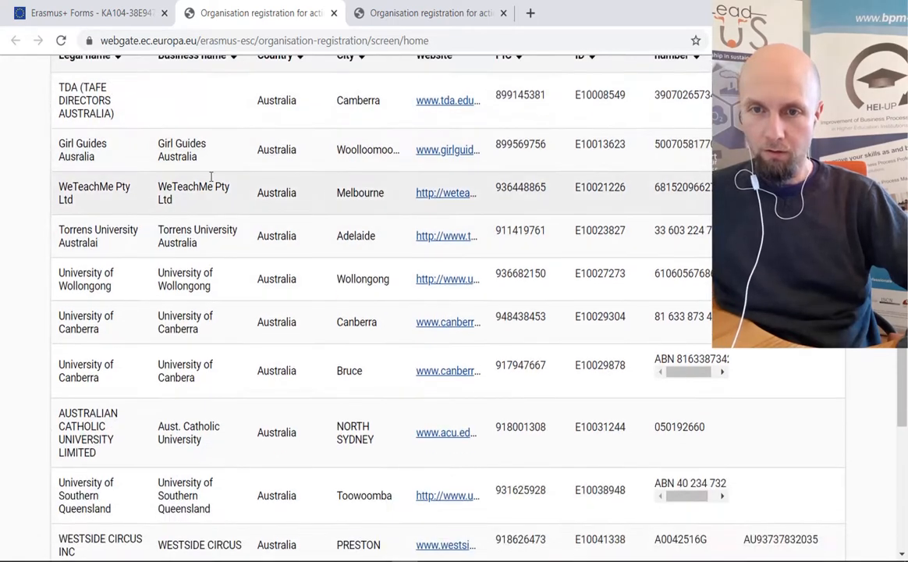
pyautogui.scroll(1, 211, 180)
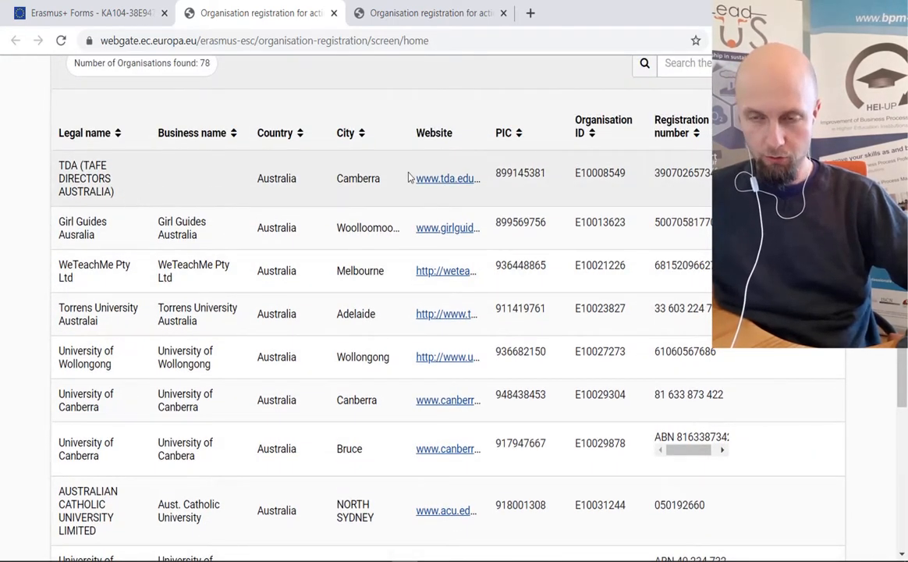
pyautogui.moveTo(507, 173); pyautogui.dragTo(546, 173)
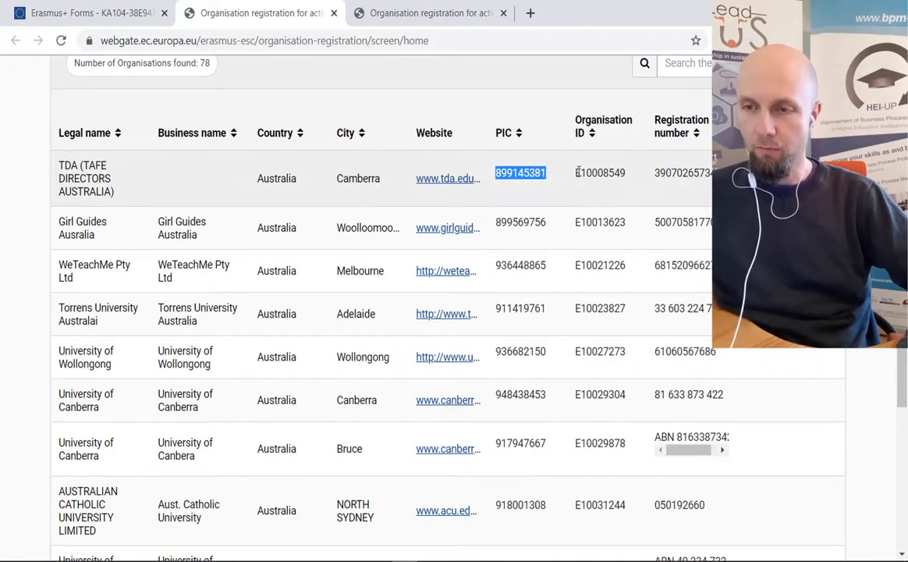
pyautogui.moveTo(577, 173); pyautogui.dragTo(628, 173)
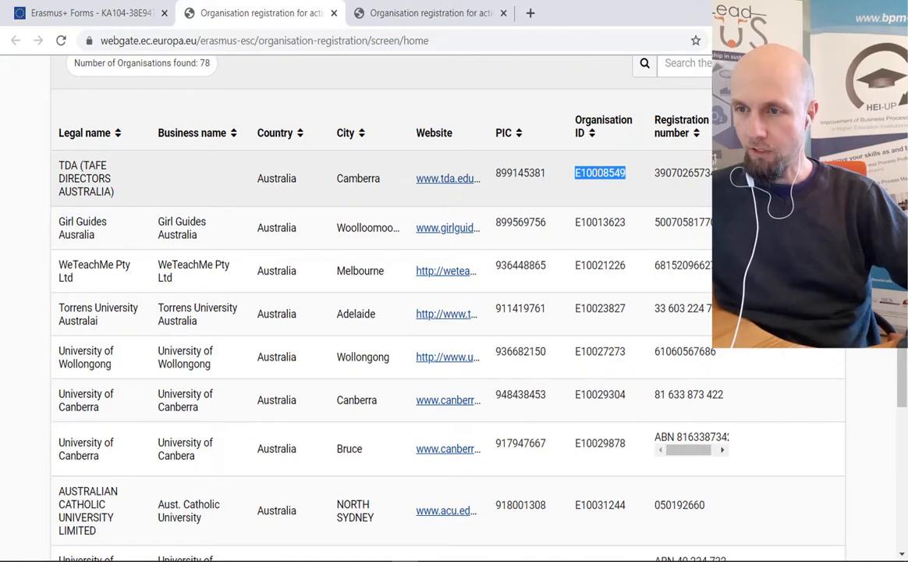
pyautogui.rightClick(598, 173)
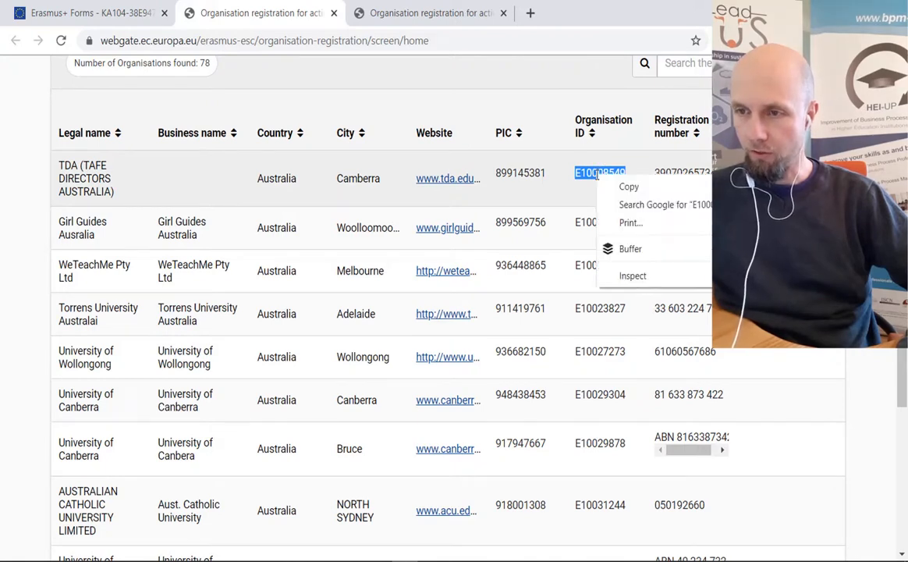
pyautogui.click(624, 186)
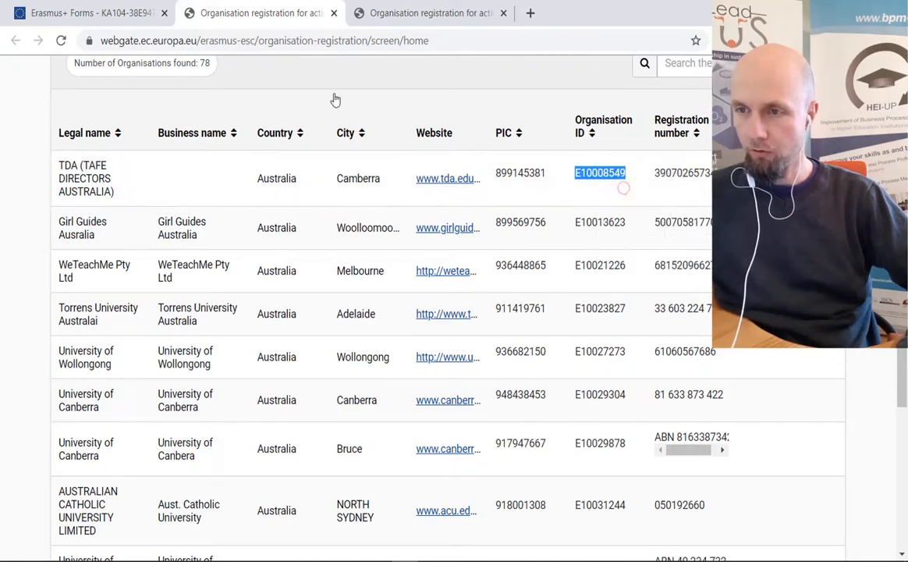
# - Return to the application form and open the hosting partner's details form
pyautogui.click(90, 13)
pyautogui.scroll(-2, 514, 252)
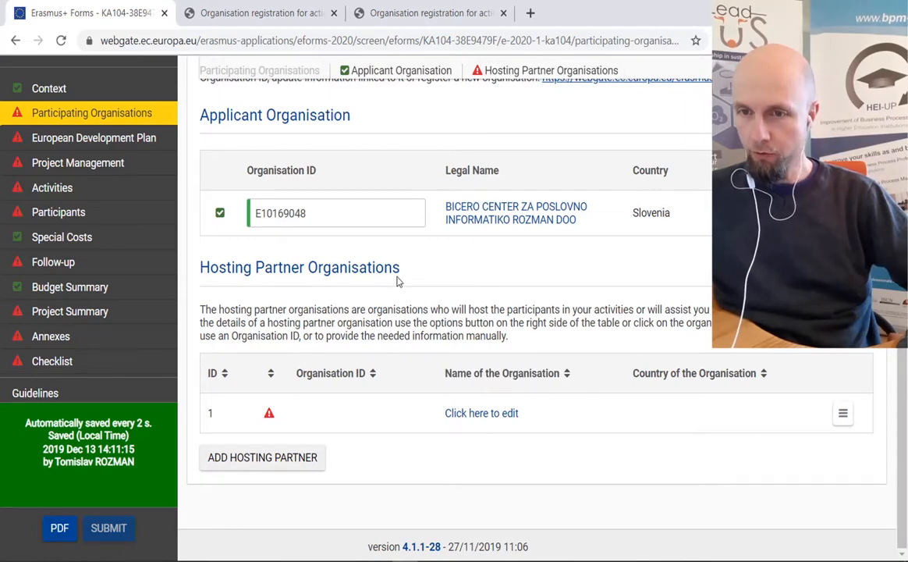
pyautogui.click(481, 413)
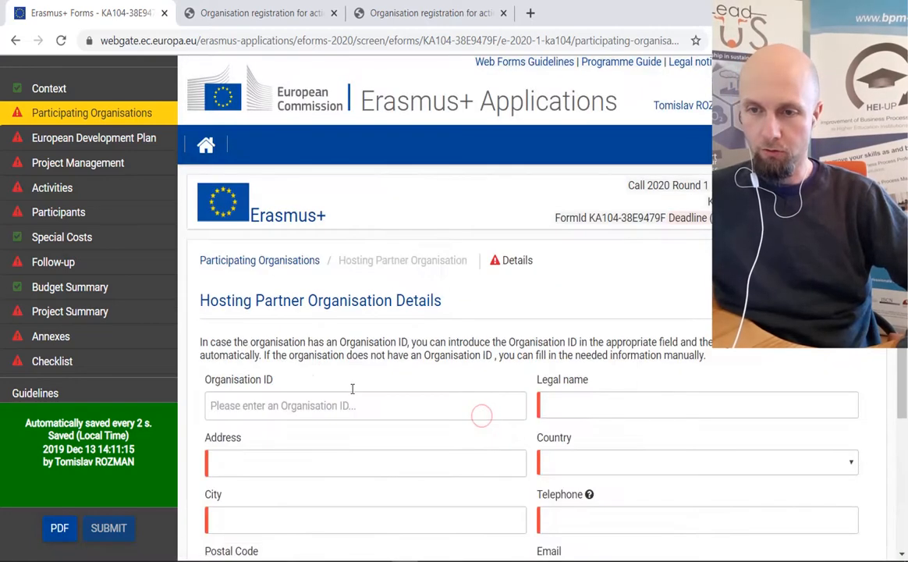
# - Paste Organisation ID E10008549 into the hosting partner's Organisation ID field
pyautogui.scroll(-1, 505, 316)
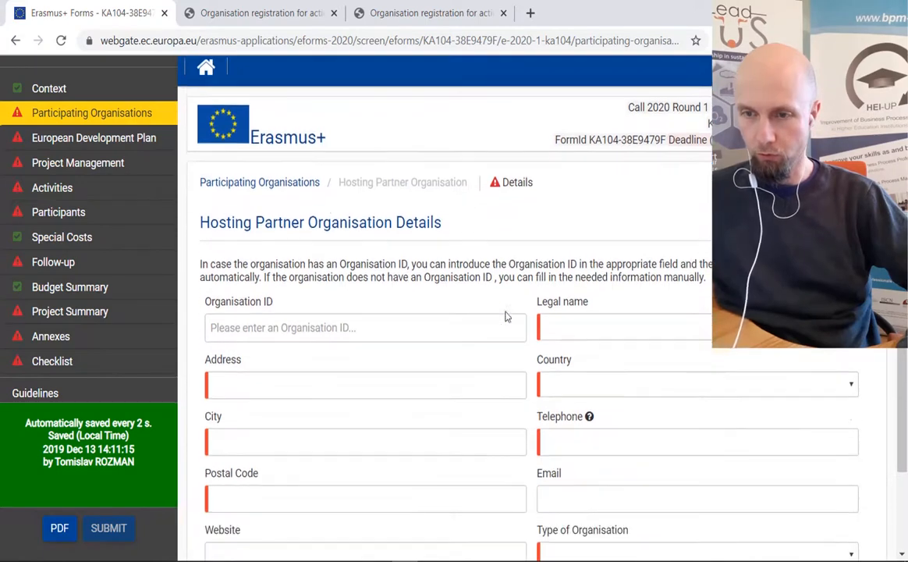
pyautogui.click(233, 328)
pyautogui.rightClick(230, 329)
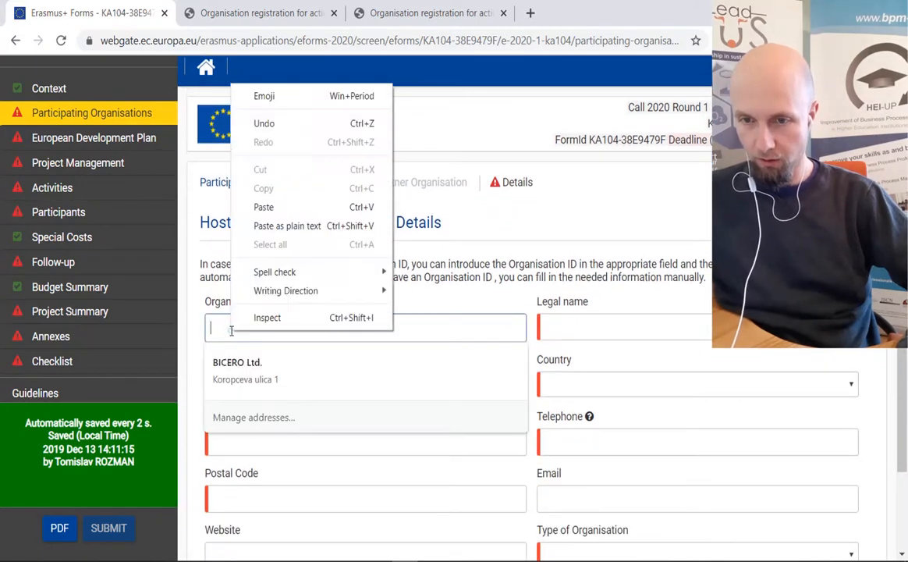
pyautogui.click(264, 207)
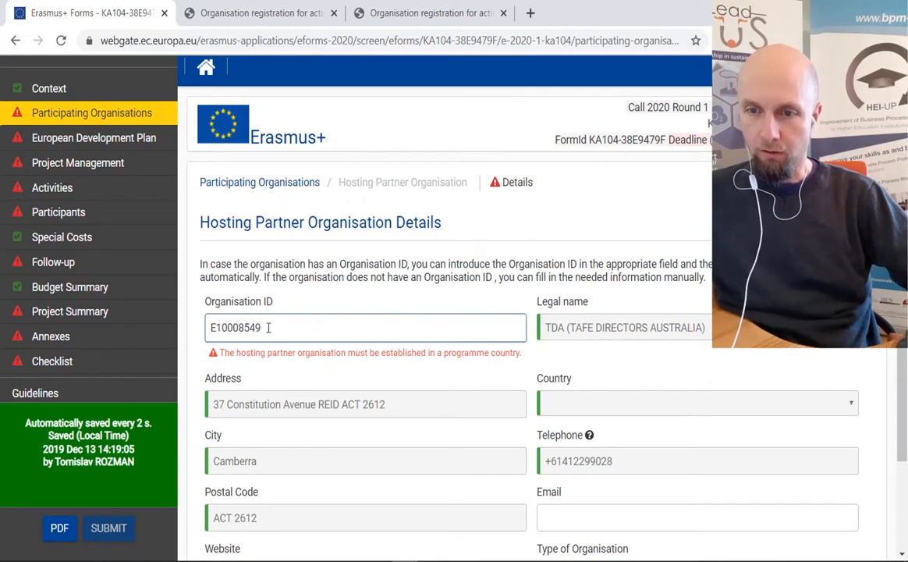
pyautogui.scroll(-1, 567, 272)
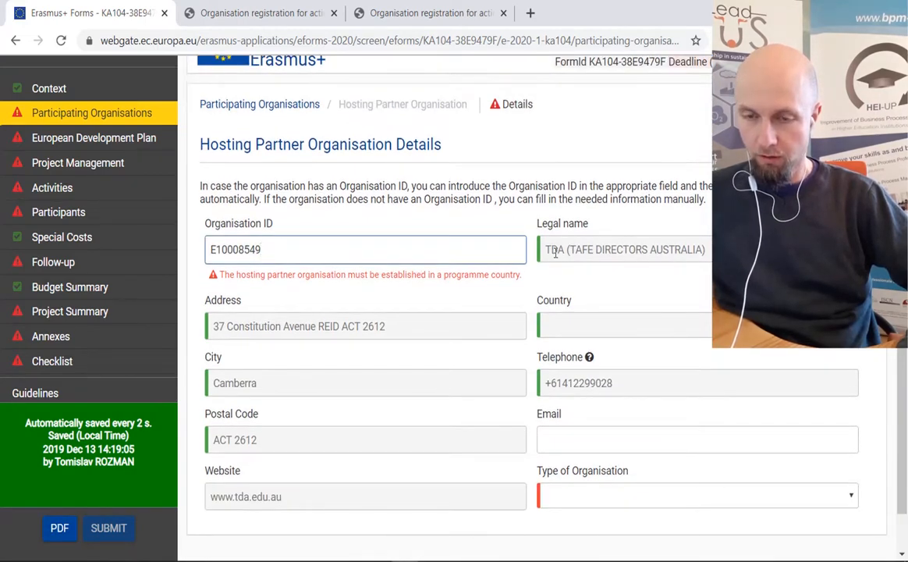
pyautogui.click(660, 254)
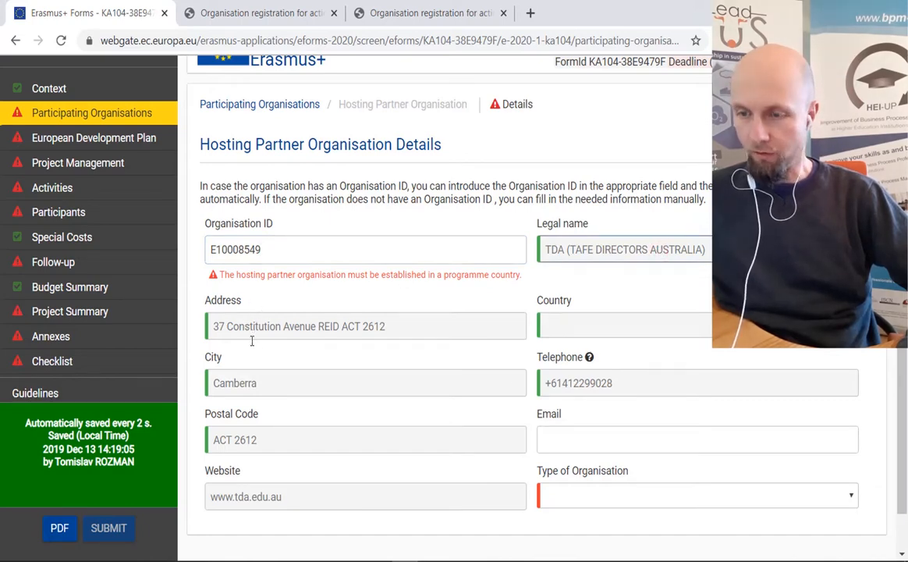
pyautogui.scroll(-1, 362, 357)
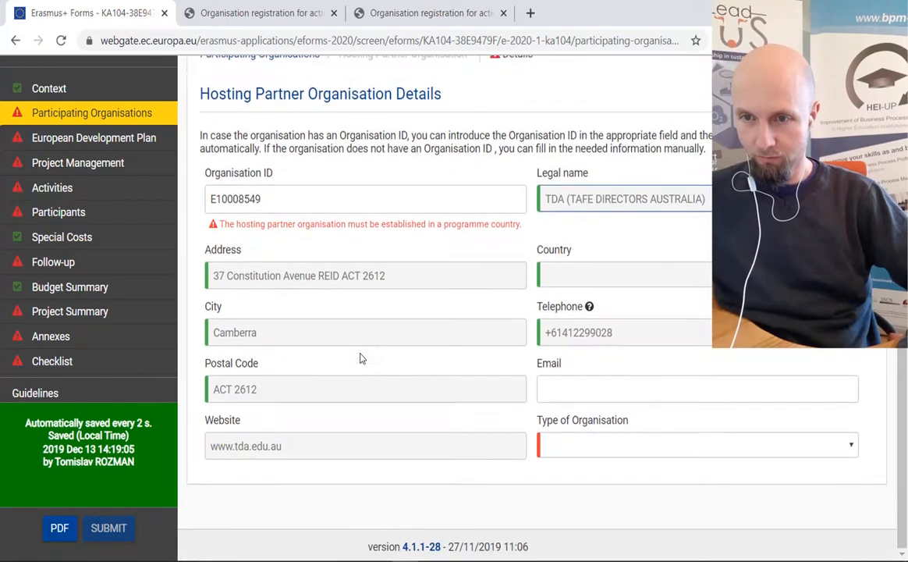
pyautogui.click(609, 449)
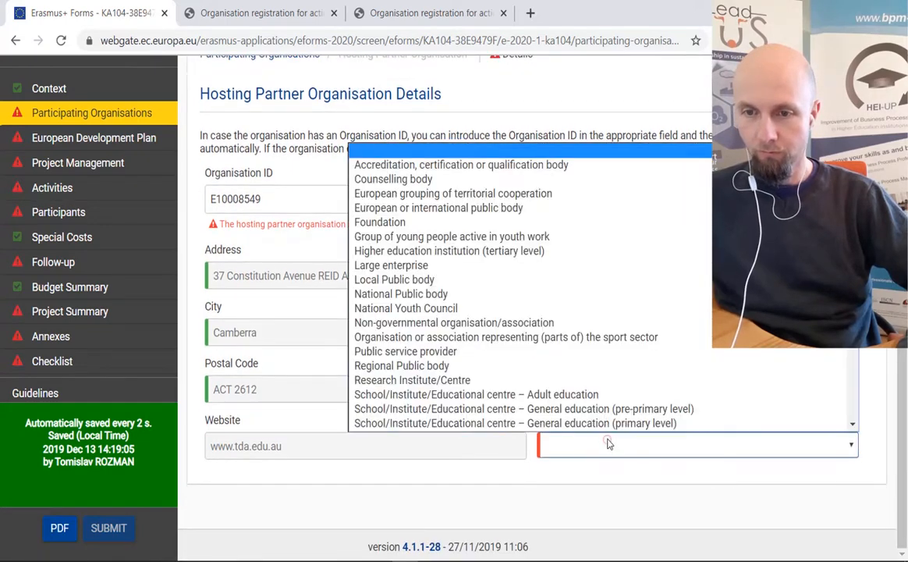
pyautogui.click(608, 442)
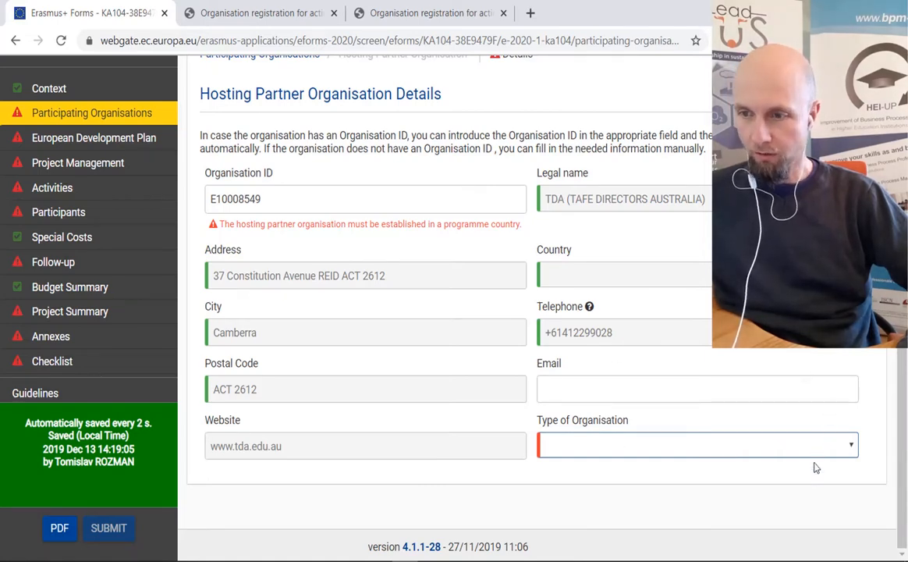
pyautogui.click(853, 447)
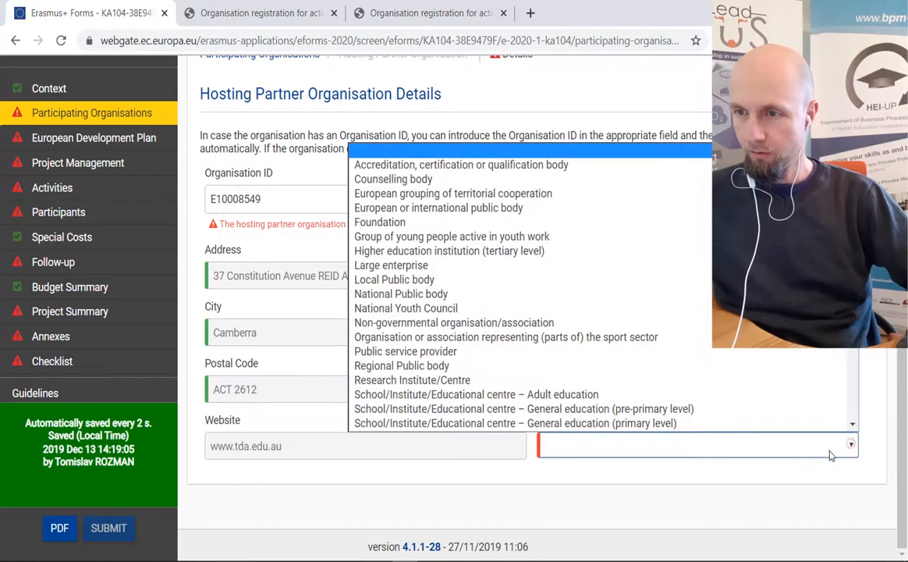
pyautogui.click(719, 479)
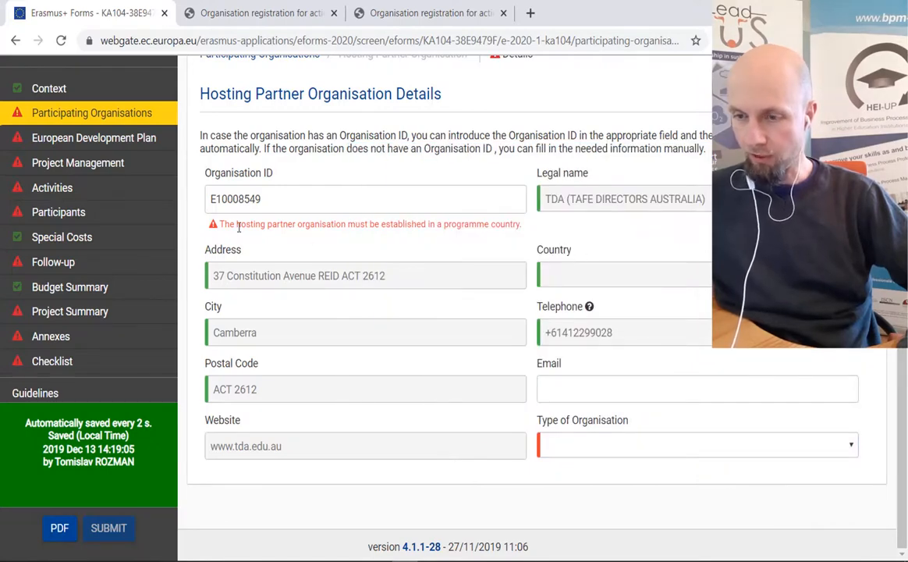
pyautogui.moveTo(221, 224); pyautogui.dragTo(446, 226)
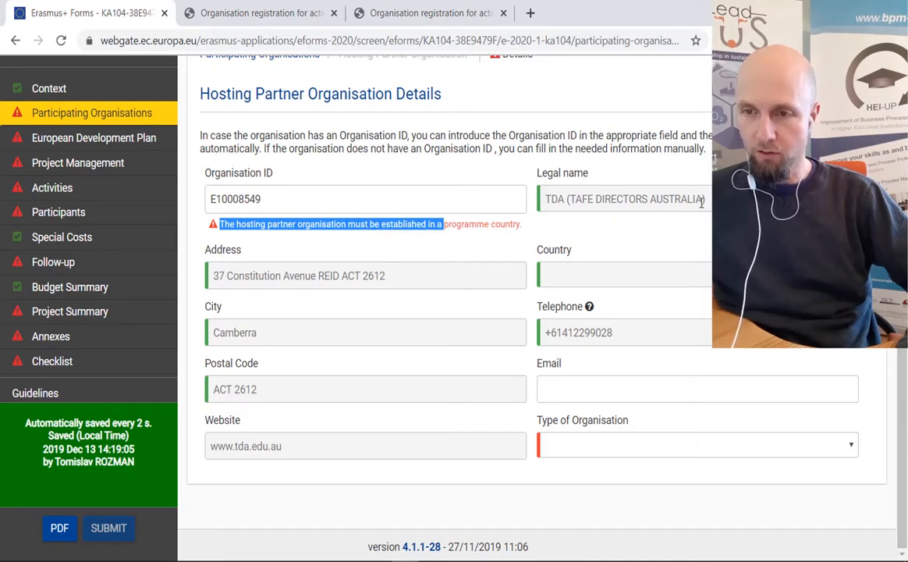
pyautogui.moveTo(701, 202); pyautogui.dragTo(654, 205)
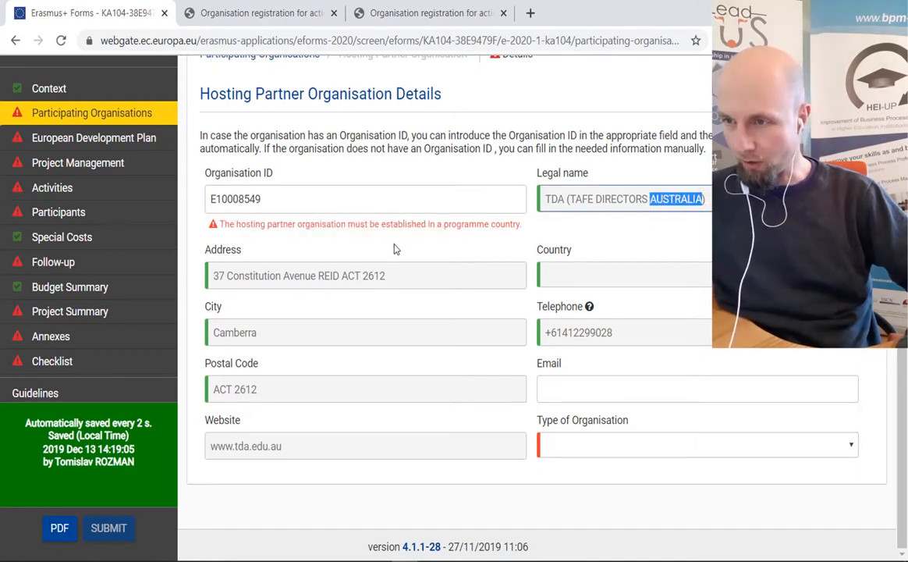
# - Filter the organisation registration search to Austria
pyautogui.click(258, 13)
pyautogui.scroll(3, 234, 250)
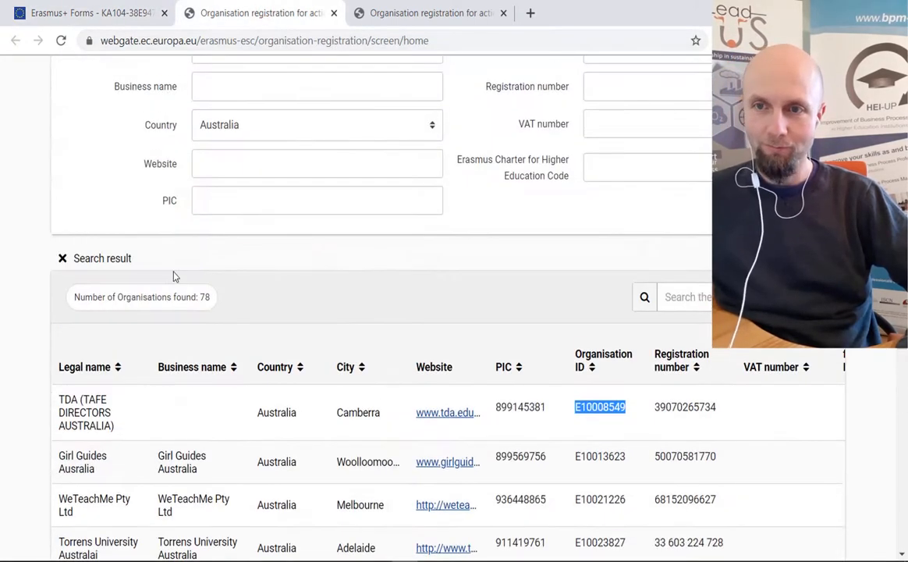
pyautogui.click(259, 126)
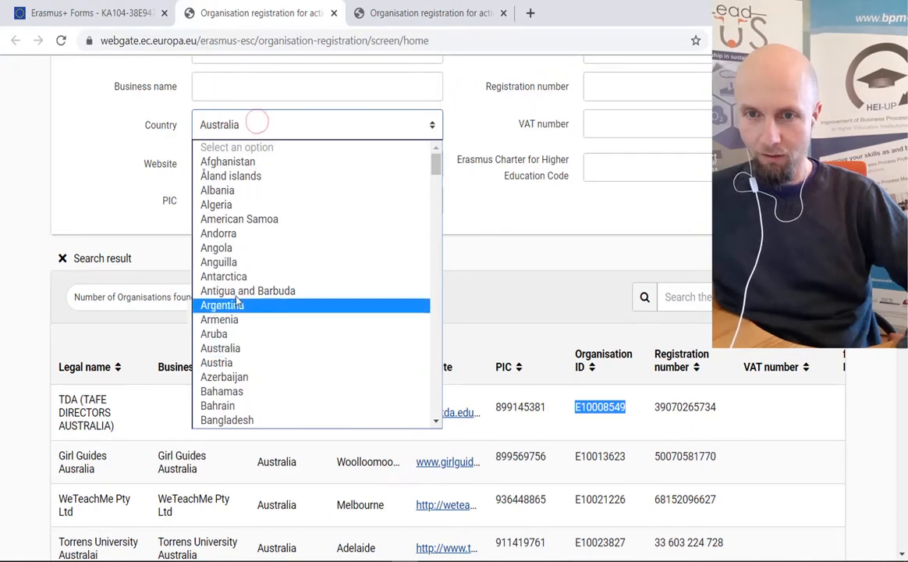
pyautogui.click(241, 367)
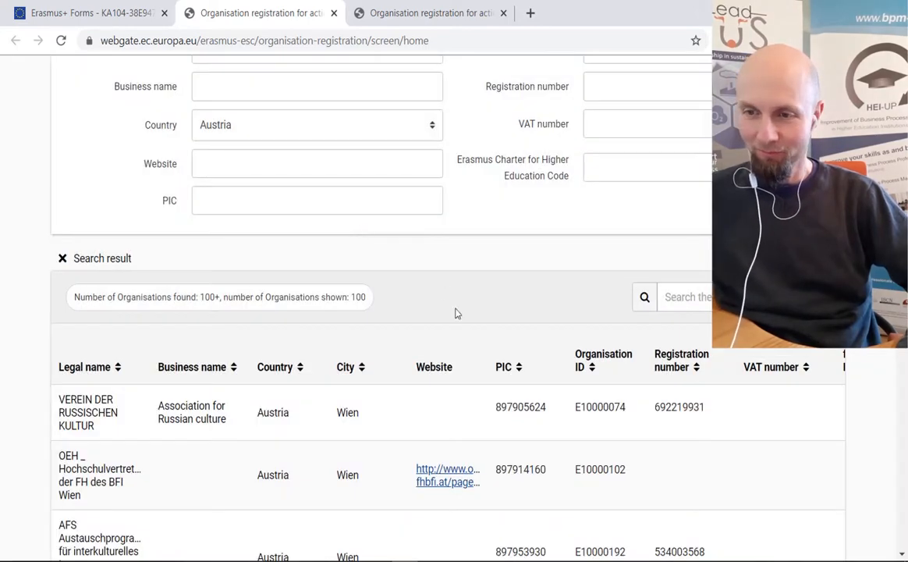
# - Select the first result's Organisation ID E10000074 and return to the application form
pyautogui.scroll(-2, 457, 313)
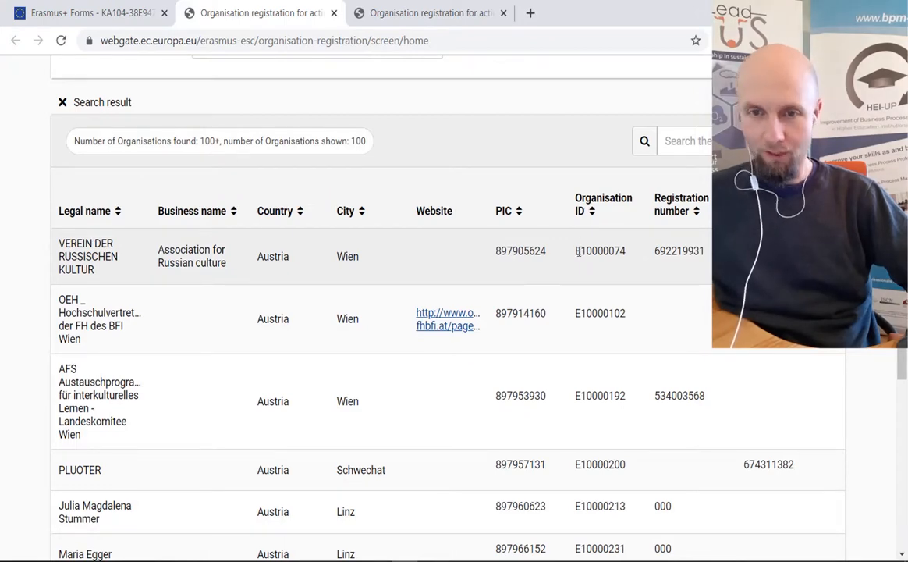
pyautogui.moveTo(578, 251); pyautogui.dragTo(627, 251)
pyautogui.hotkey('ctrl', 'c')
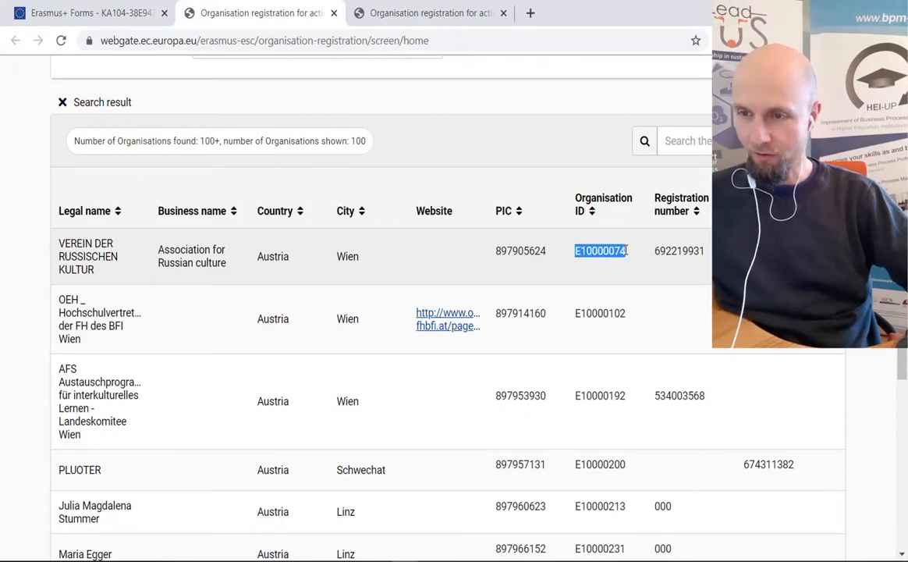
pyautogui.click(85, 17)
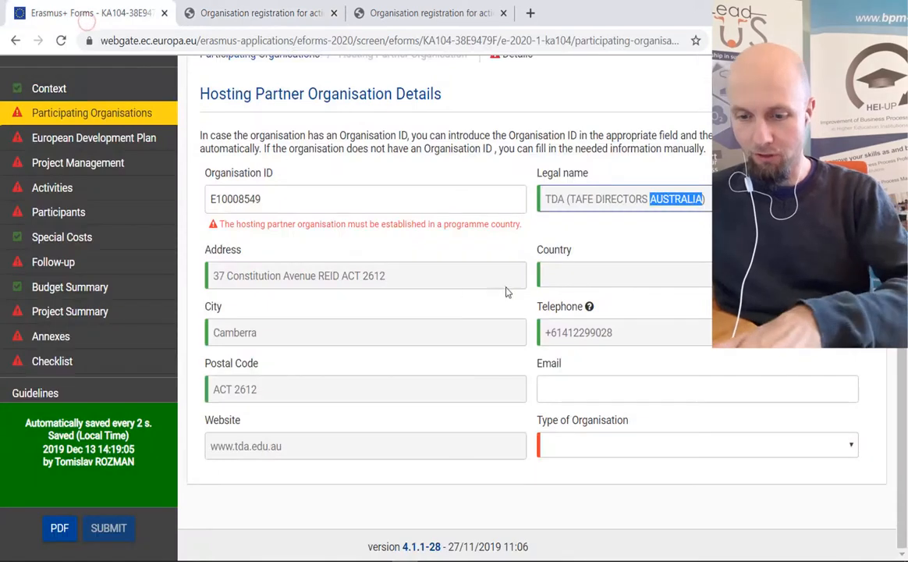
# - Replace the hosting partner's Organisation ID with E10000074 and confirm the change
pyautogui.doubleClick(288, 197)
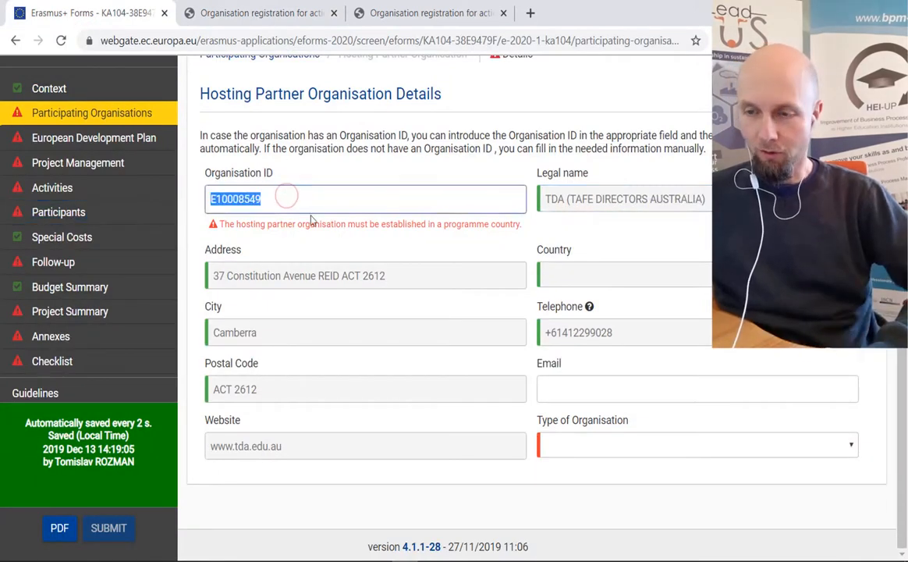
pyautogui.hotkey('ctrl', 'v')
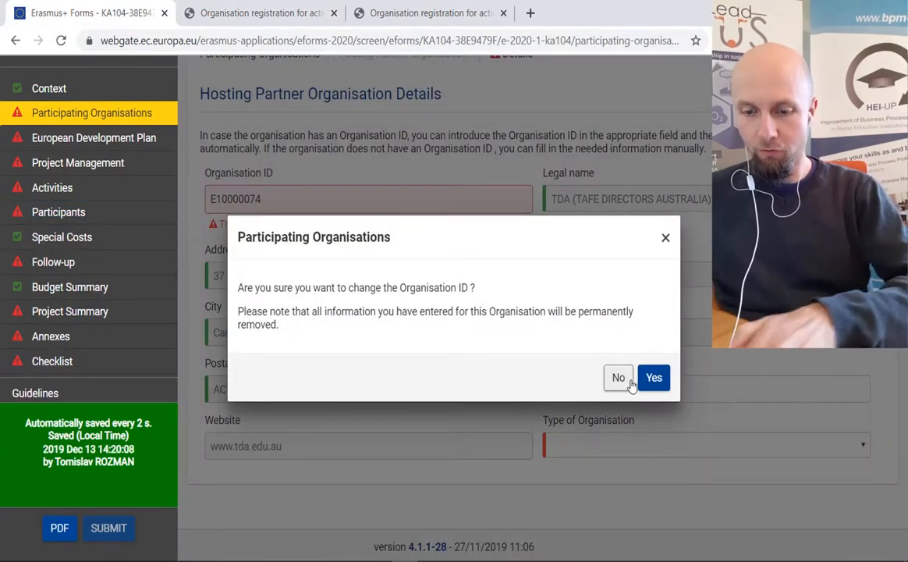
pyautogui.click(640, 380)
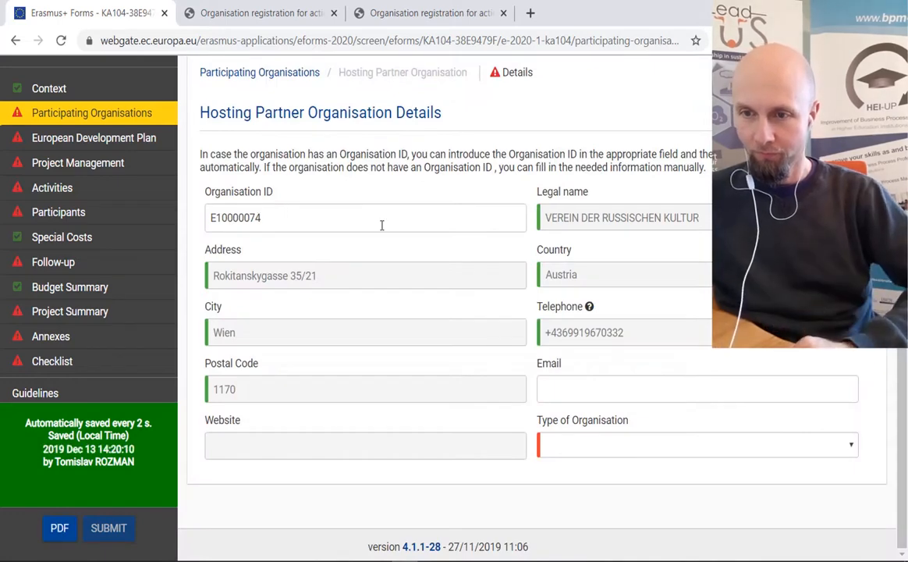